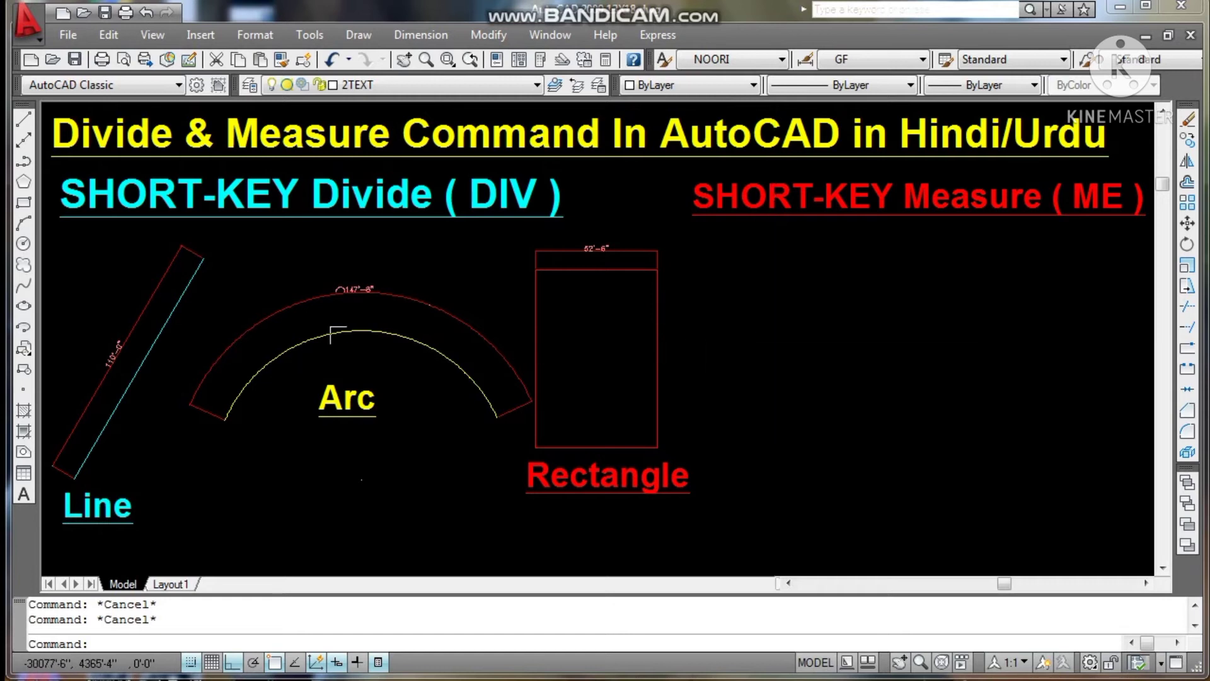
- Divide the cyan line into 4 equal segments, placing three point markers along it
{"action": "left_click", "coordinate": [193, 142]}
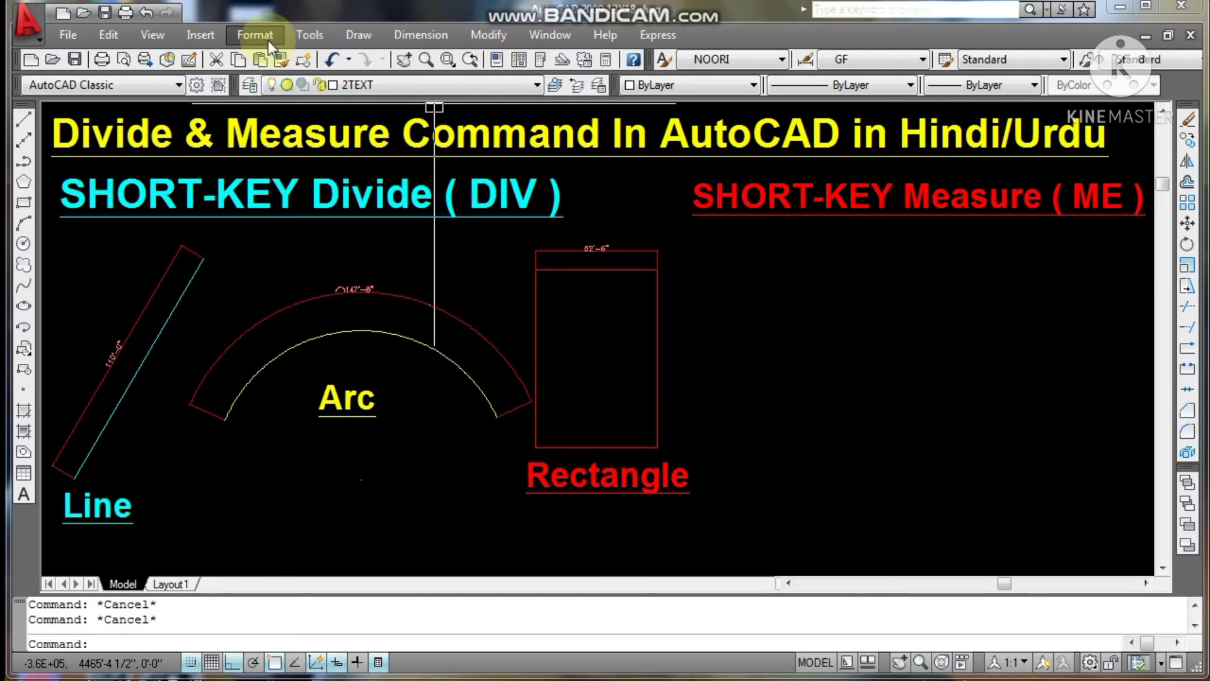
{"action": "left_click", "coordinate": [359, 35]}
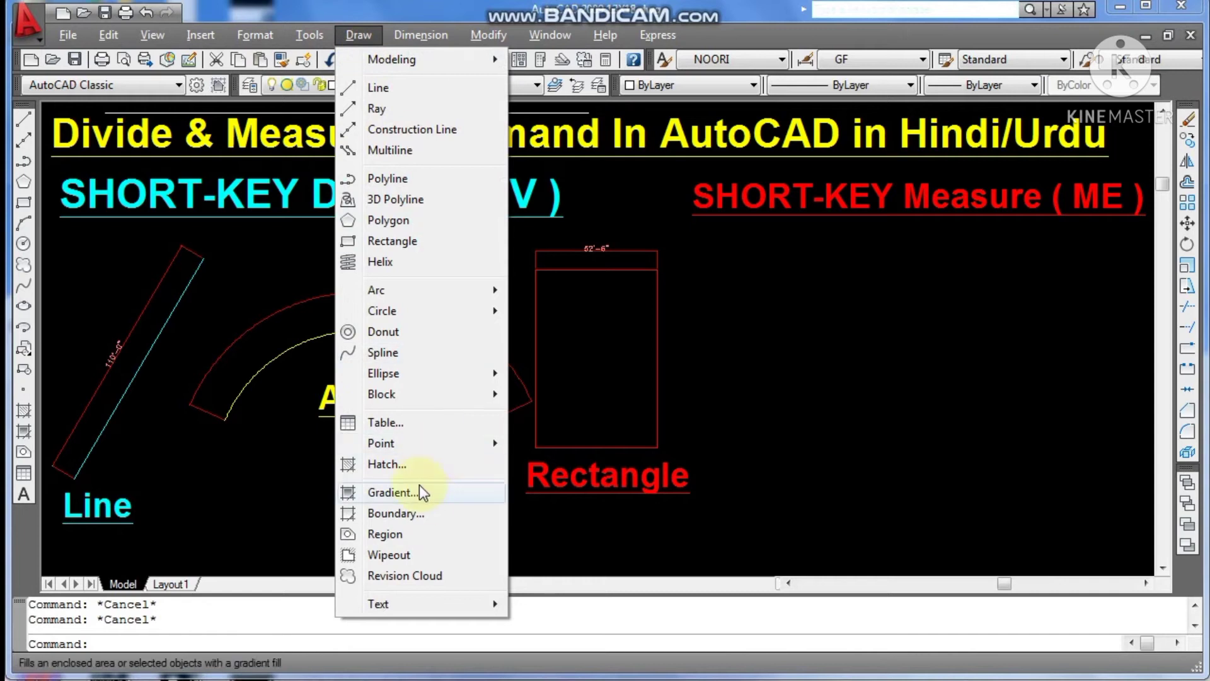
{"action": "mouse_move", "coordinate": [381, 443]}
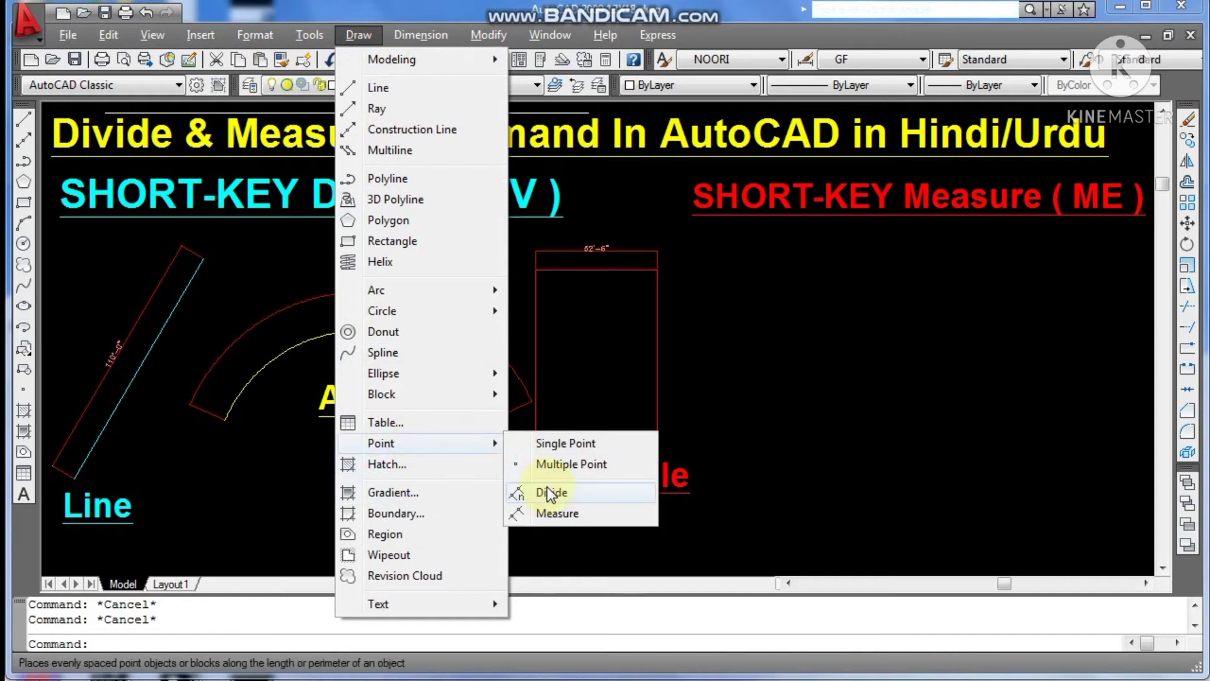
{"action": "left_click", "coordinate": [551, 493]}
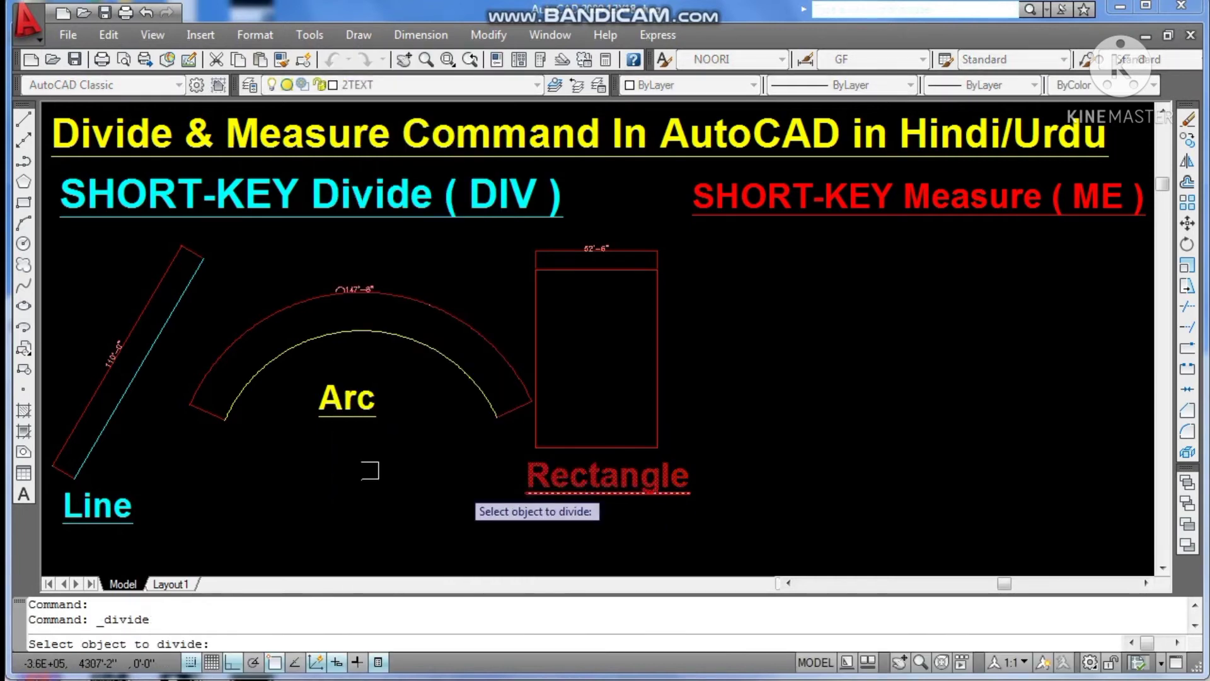
{"action": "left_click", "coordinate": [155, 343]}
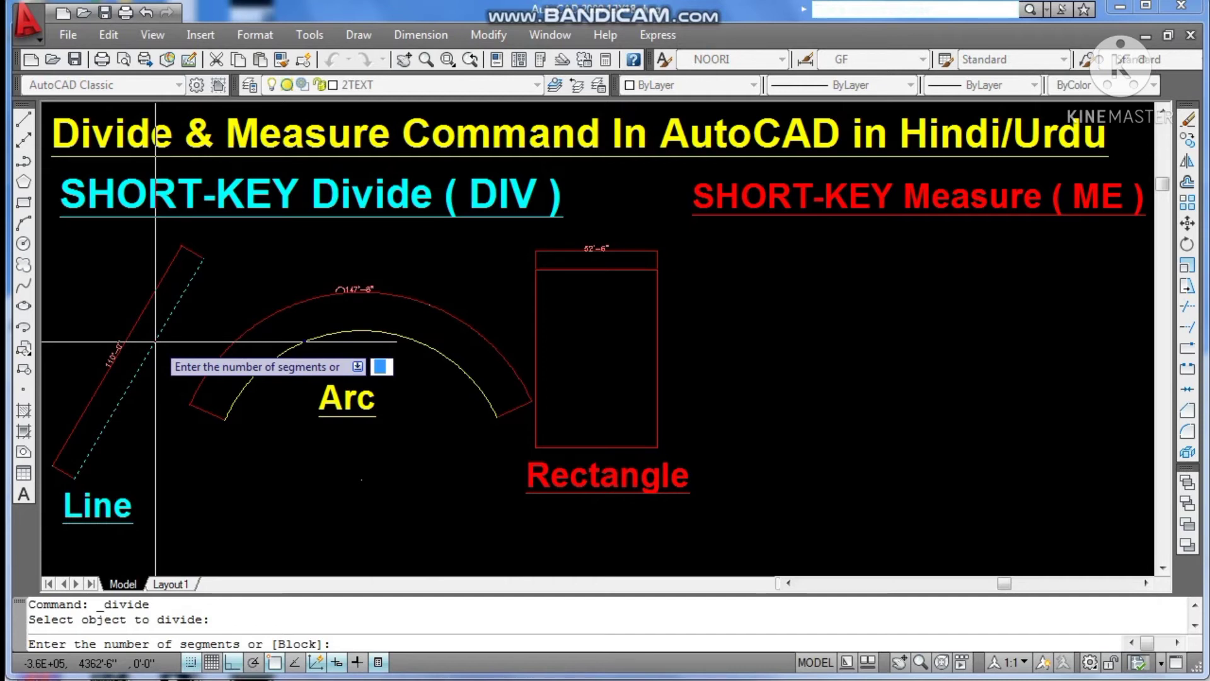
{"action": "type", "text": "4"}
{"action": "key", "text": "Return"}
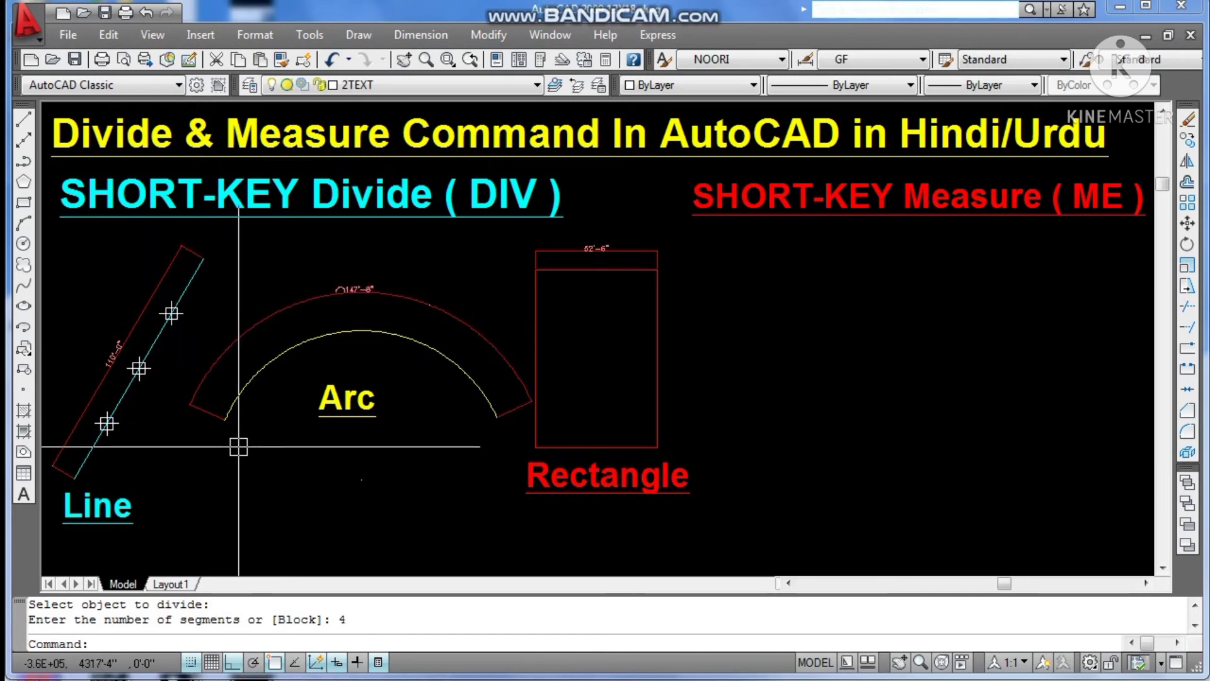
- Undo the earlier four-part division of the cyan line
{"action": "type", "text": "u"}
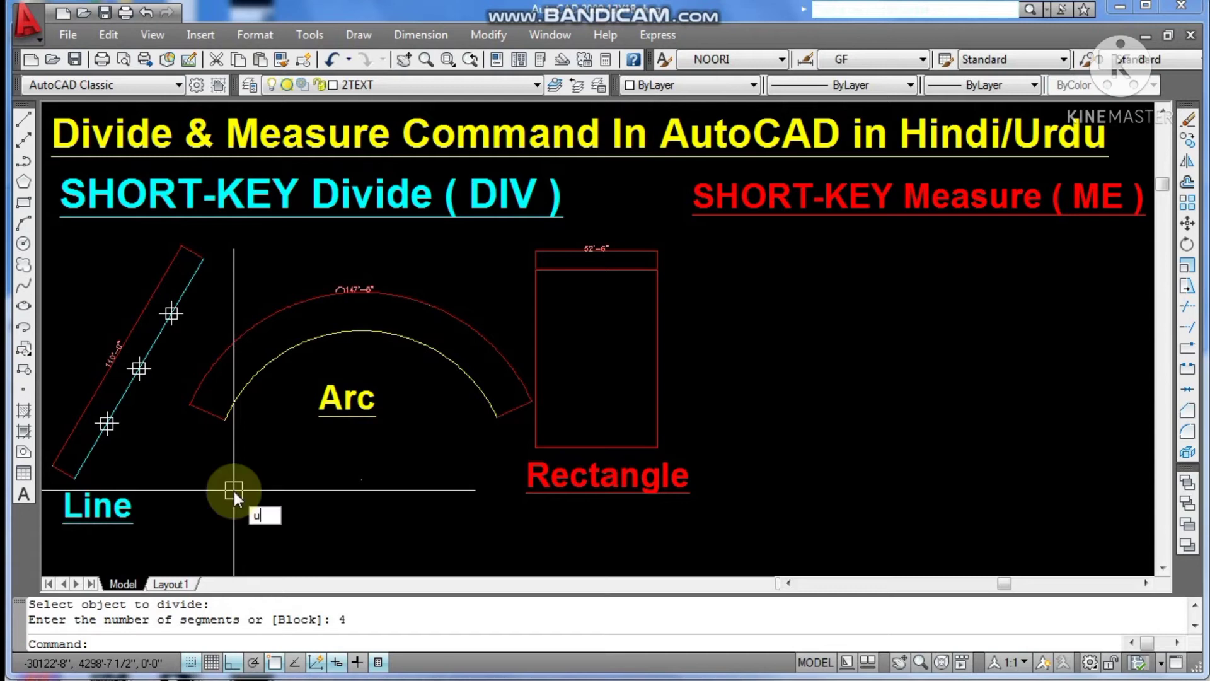
{"action": "key", "text": "Return"}
{"action": "key", "text": "Escape"}
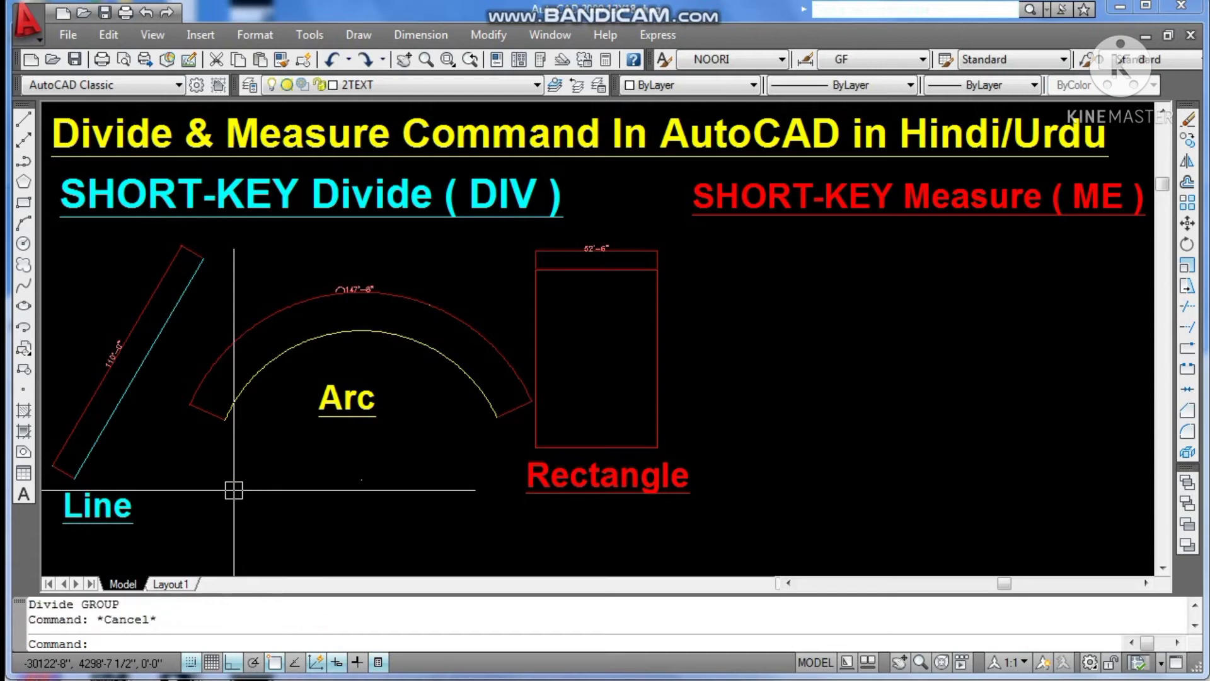
- Rerun DIV on the cyan line with 4 segments to restore three point markers
{"action": "type", "text": "div"}
{"action": "key", "text": "Return"}
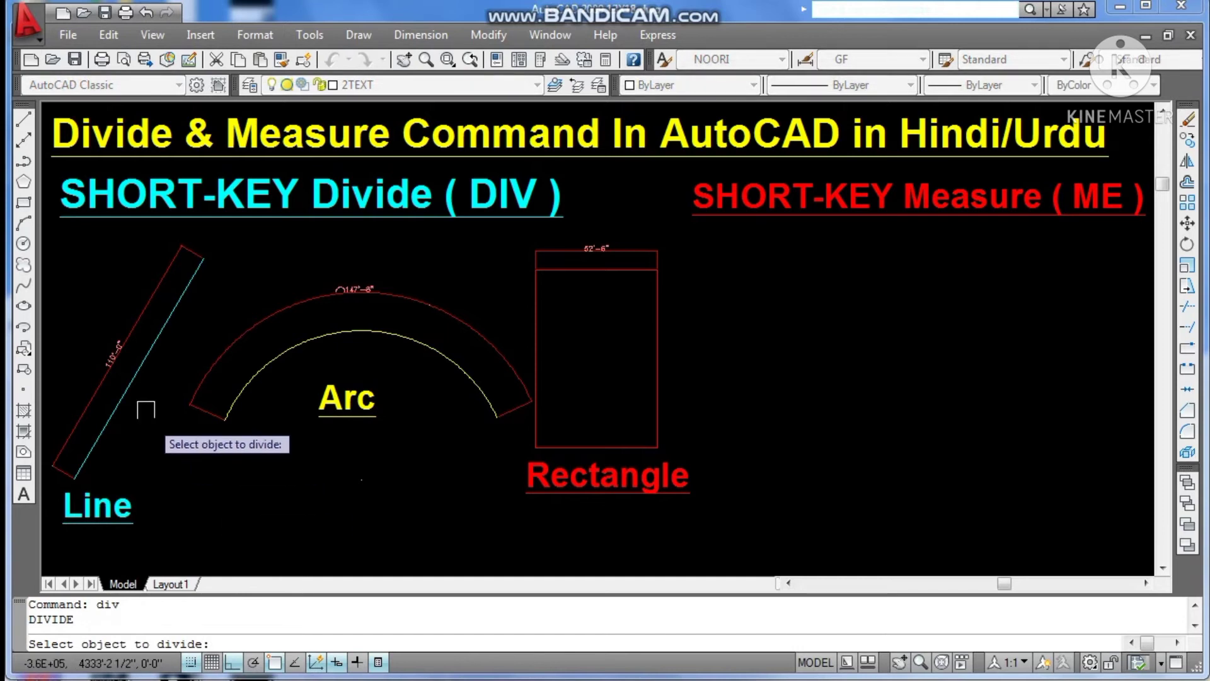
{"action": "left_click", "coordinate": [131, 392]}
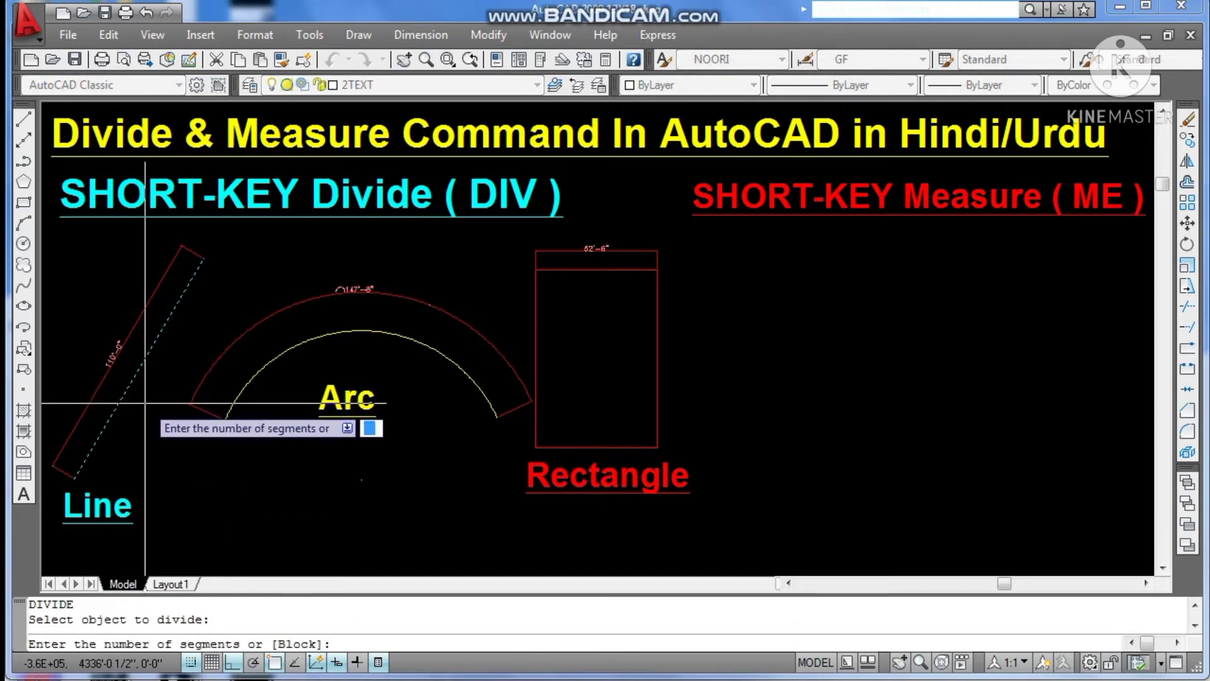
{"action": "type", "text": "4"}
{"action": "key", "text": "Return"}
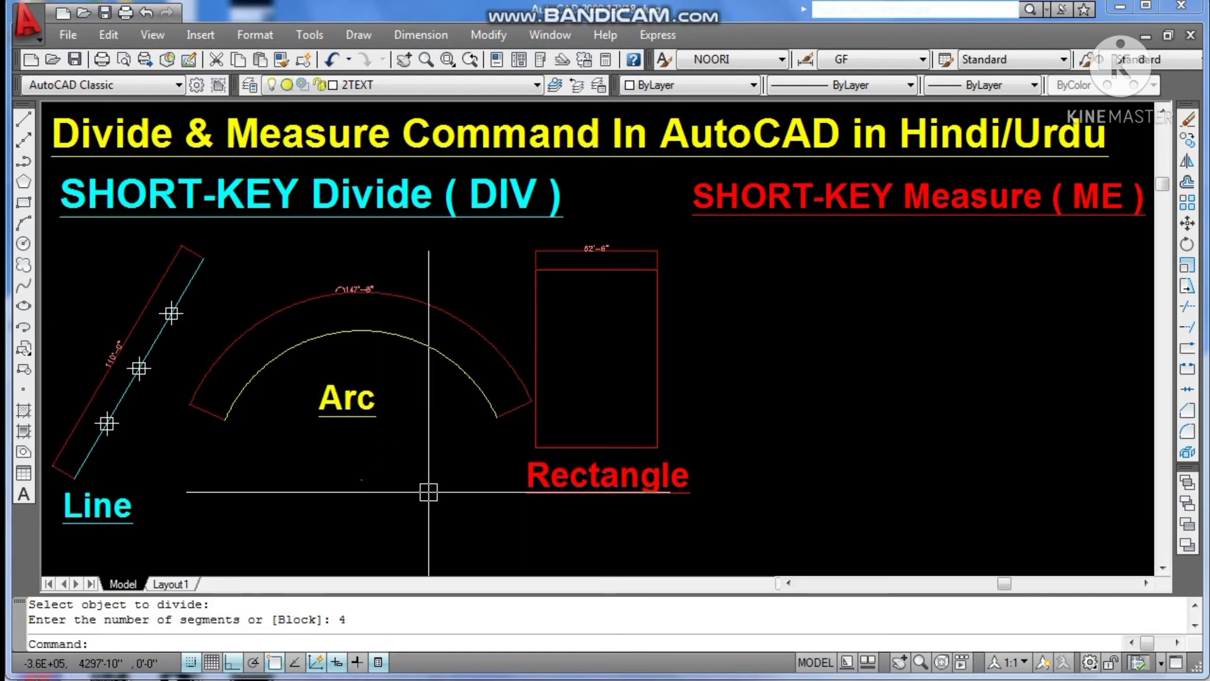
{"action": "key", "text": "Escape"}
{"action": "key", "text": "Escape"}
{"action": "type", "text": "me"}
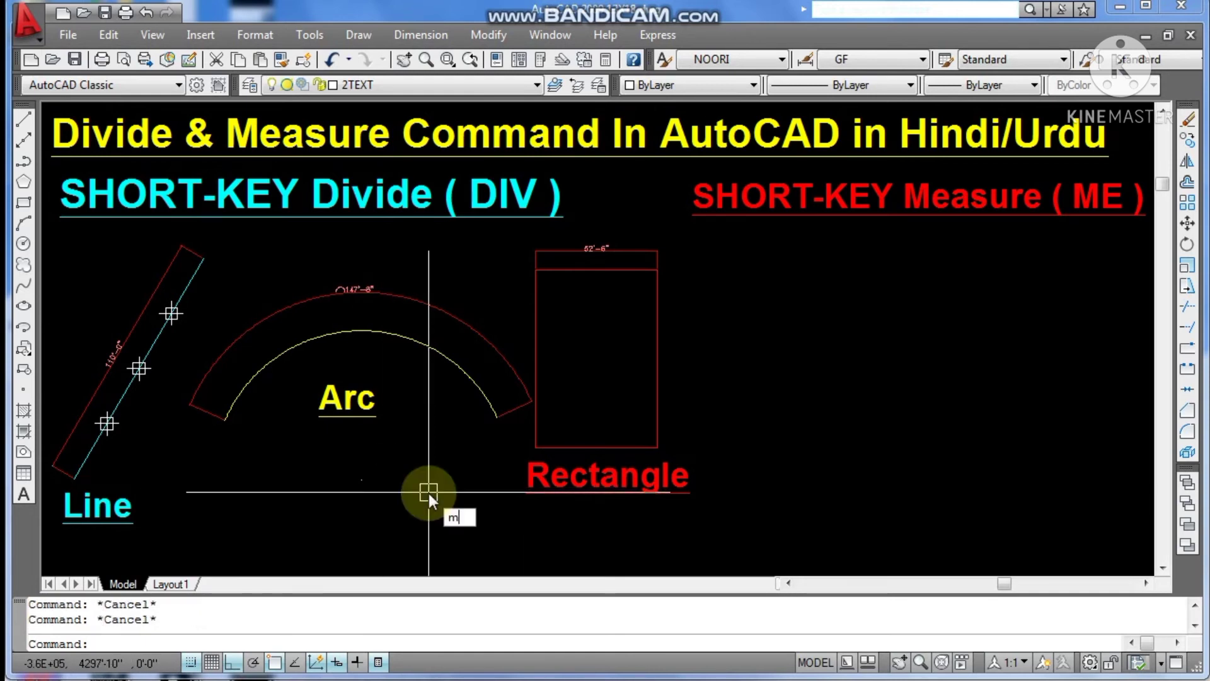
{"action": "key", "text": "Return"}
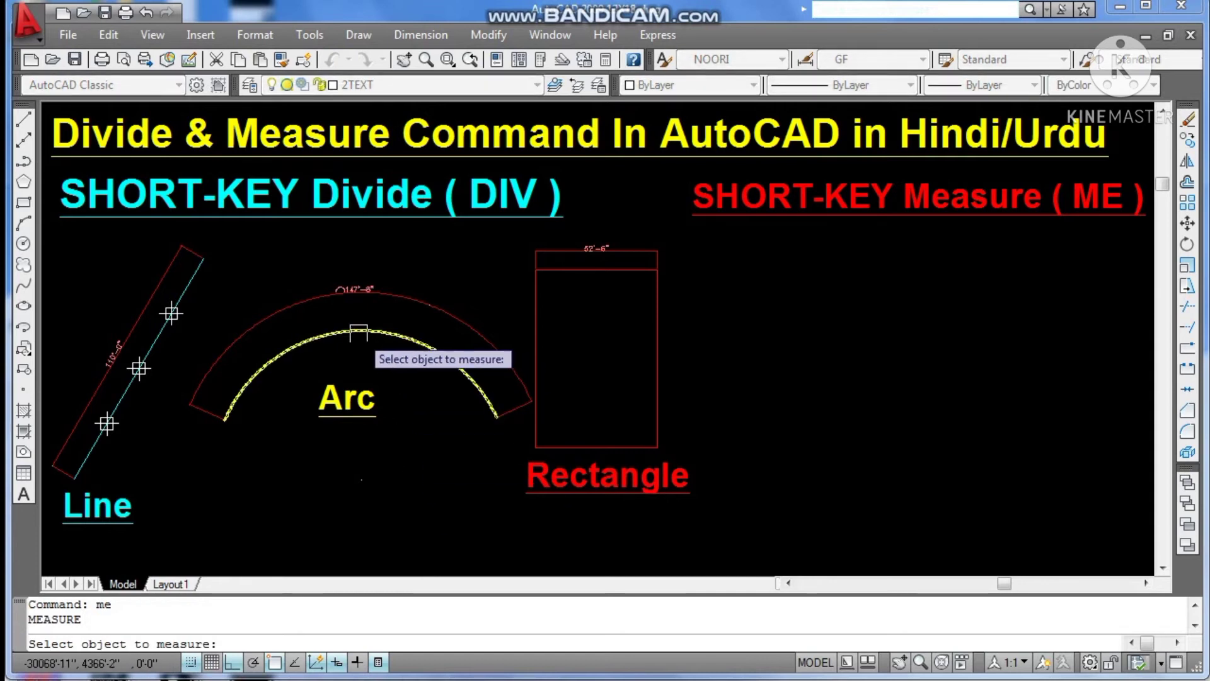
{"action": "left_click", "coordinate": [360, 334]}
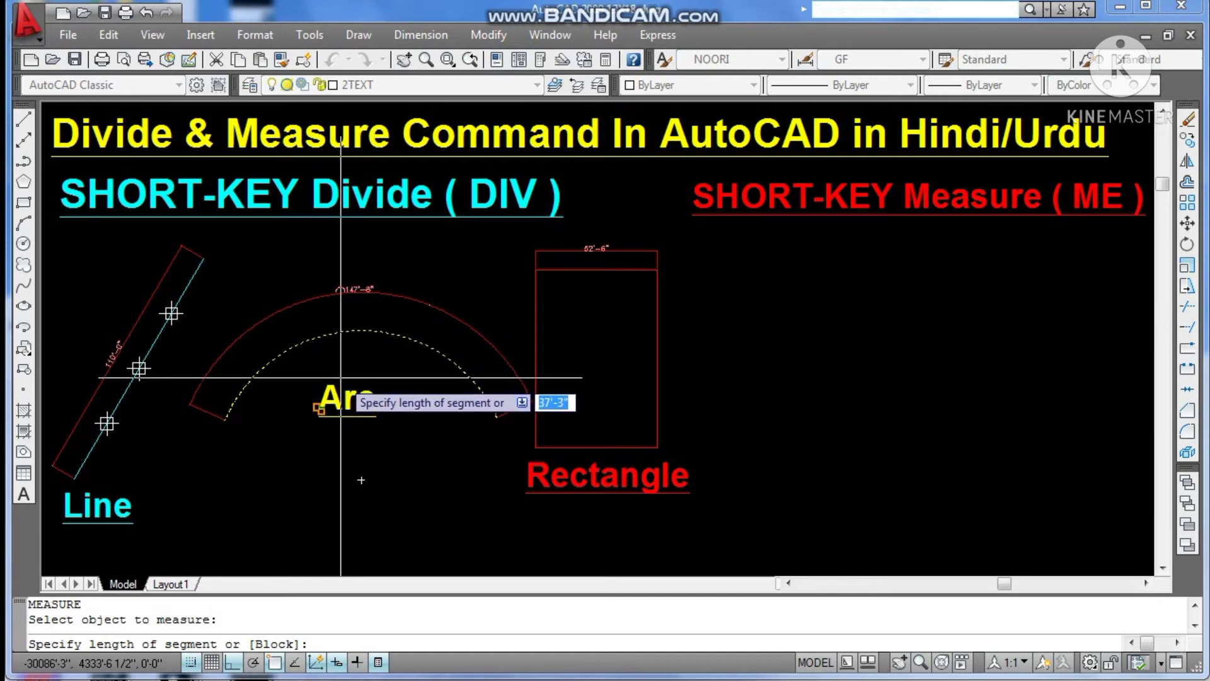
{"action": "type", "text": "50"}
{"action": "key", "text": "Return"}
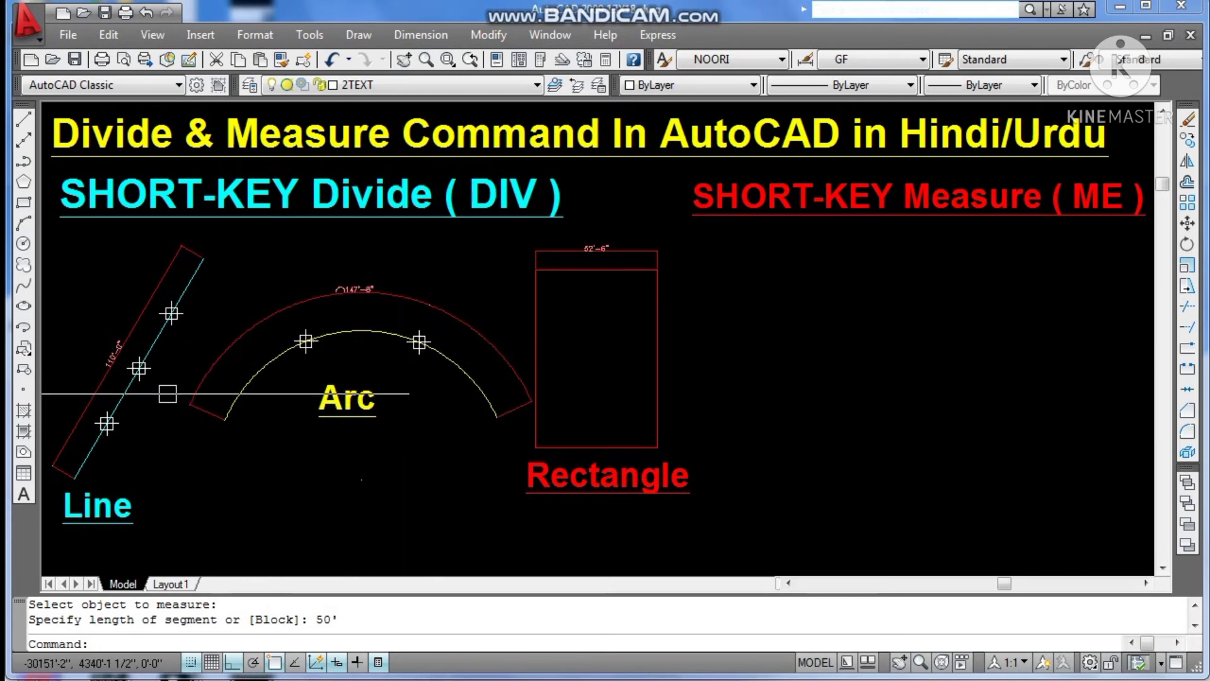
{"action": "type", "text": "u"}
{"action": "key", "text": "Return"}
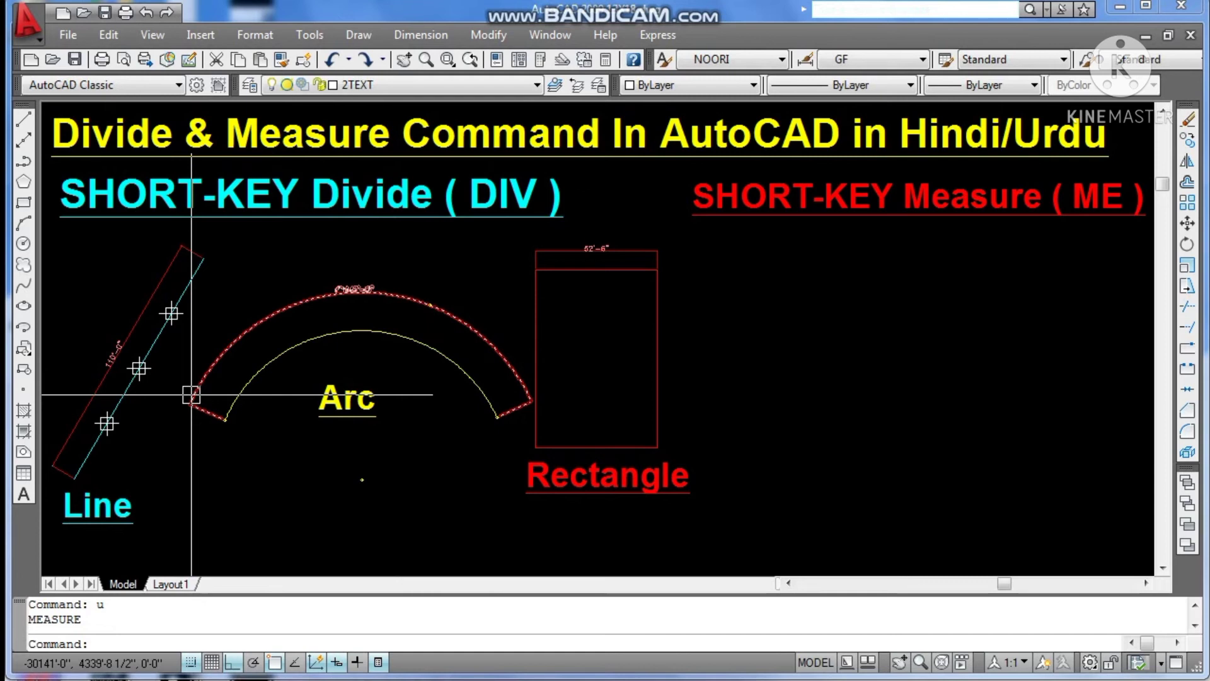
- Undo the cyan line's division points, then launch Draw > Point > Measure
{"action": "type", "text": "u"}
{"action": "key", "text": "Return"}
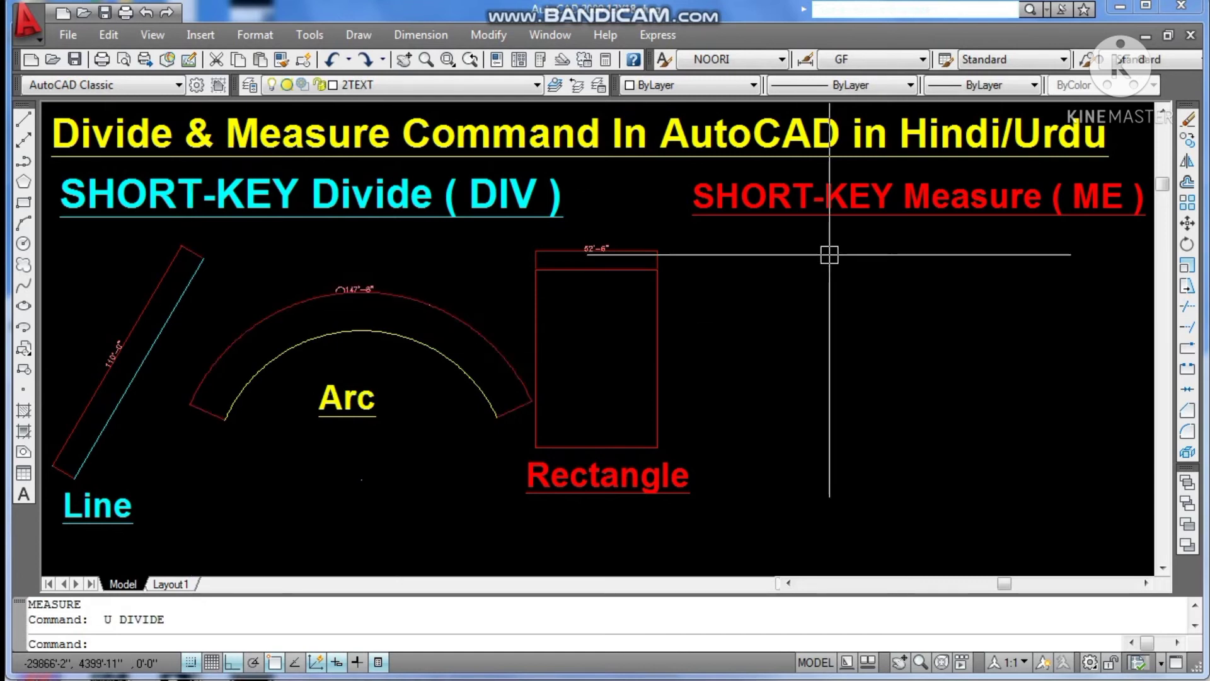
{"action": "left_click", "coordinate": [373, 35]}
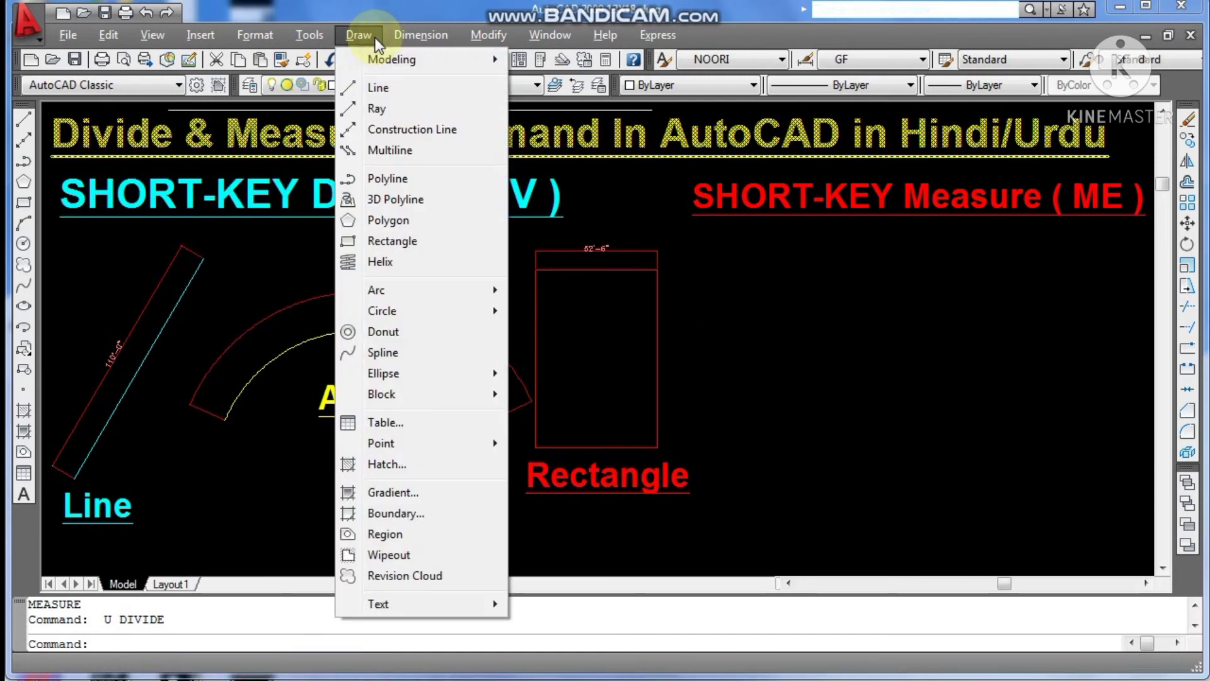
{"action": "left_click", "coordinate": [489, 443]}
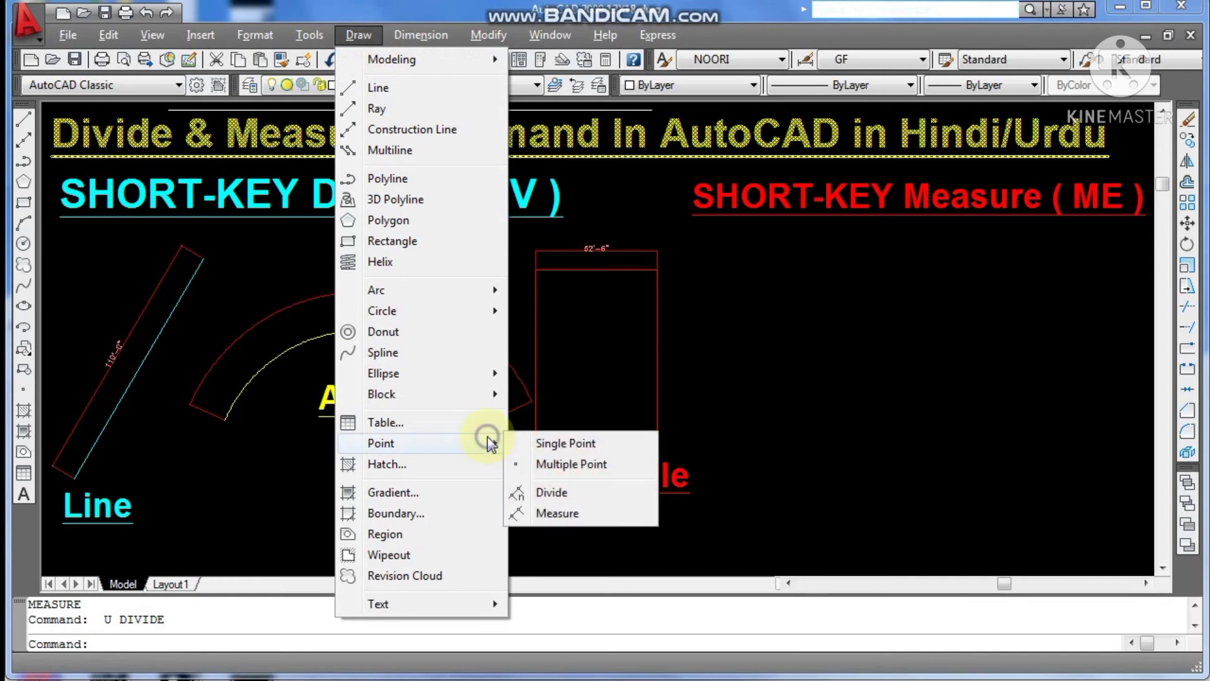
{"action": "left_click", "coordinate": [358, 35]}
{"action": "key", "text": "Escape"}
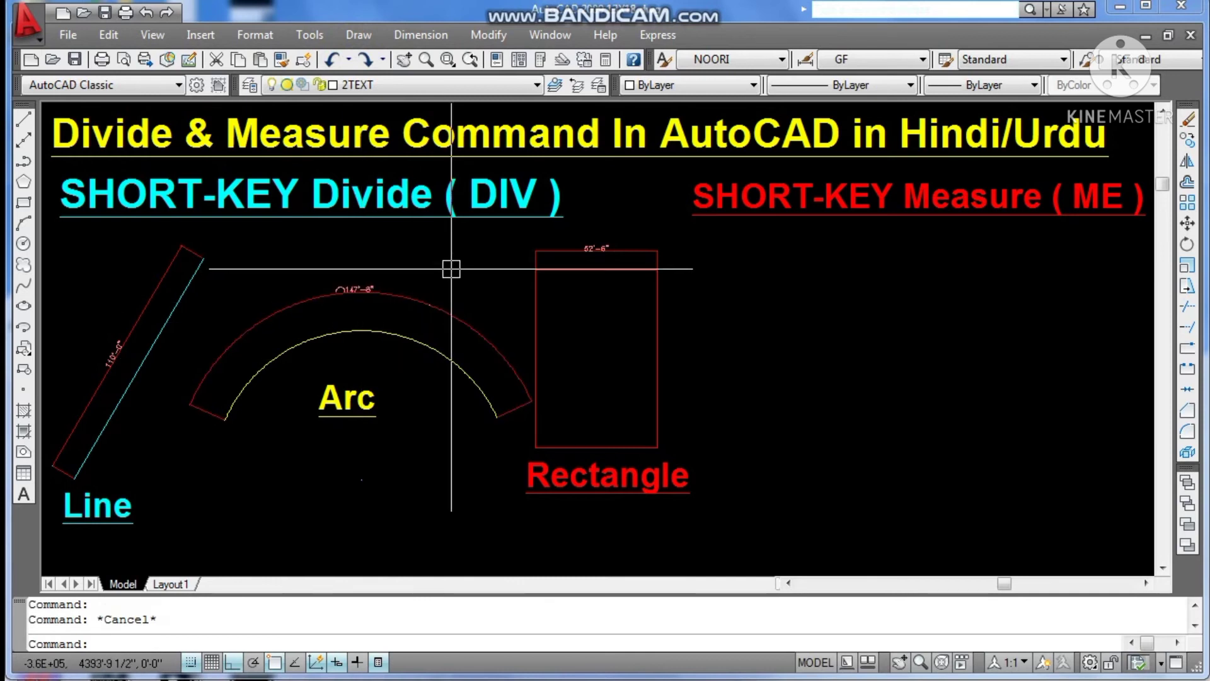
{"action": "left_click", "coordinate": [367, 39]}
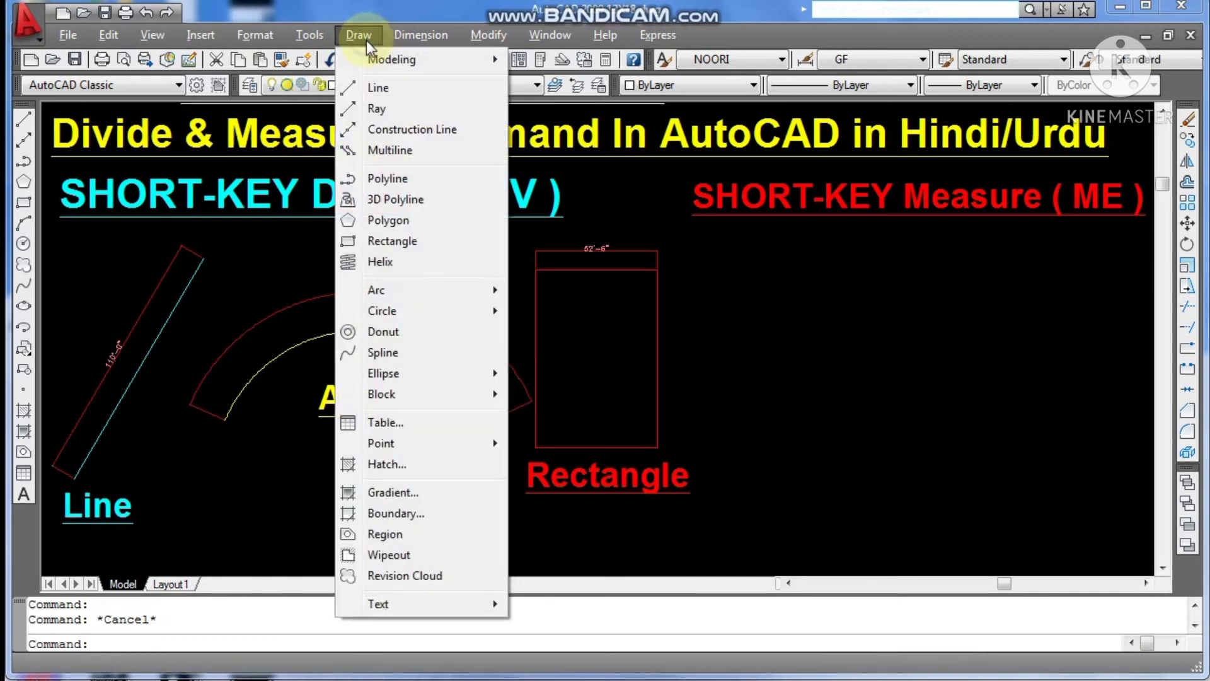
{"action": "mouse_move", "coordinate": [381, 443]}
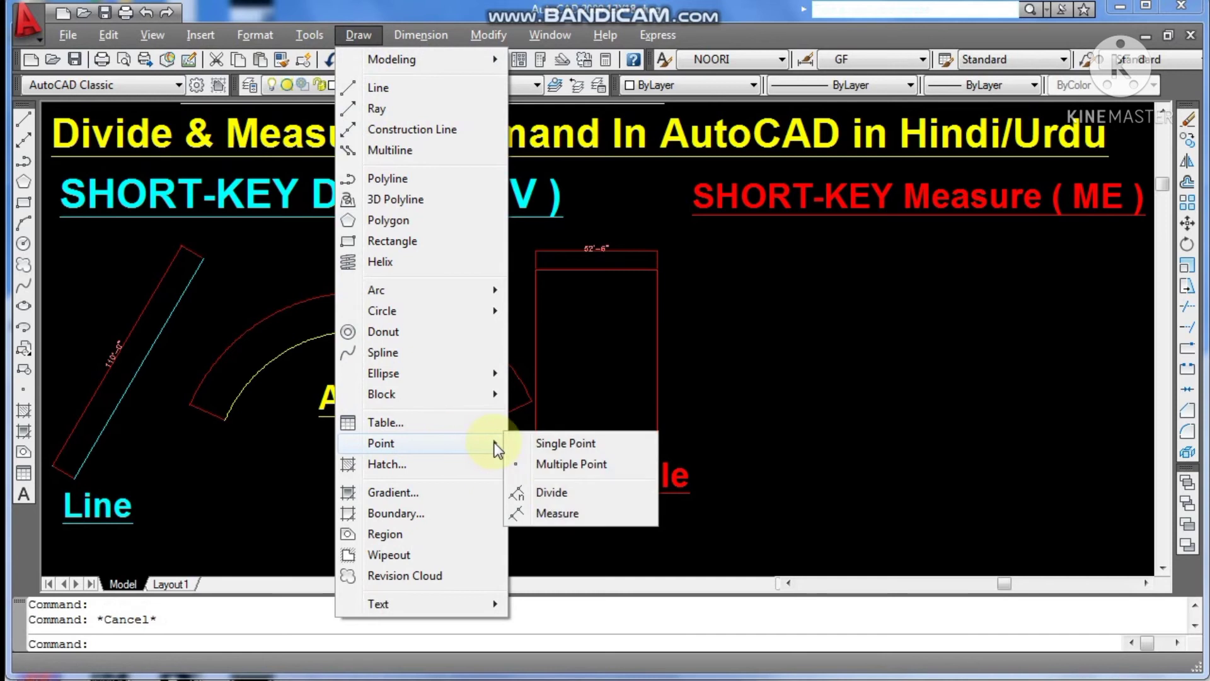
{"action": "left_click", "coordinate": [558, 510]}
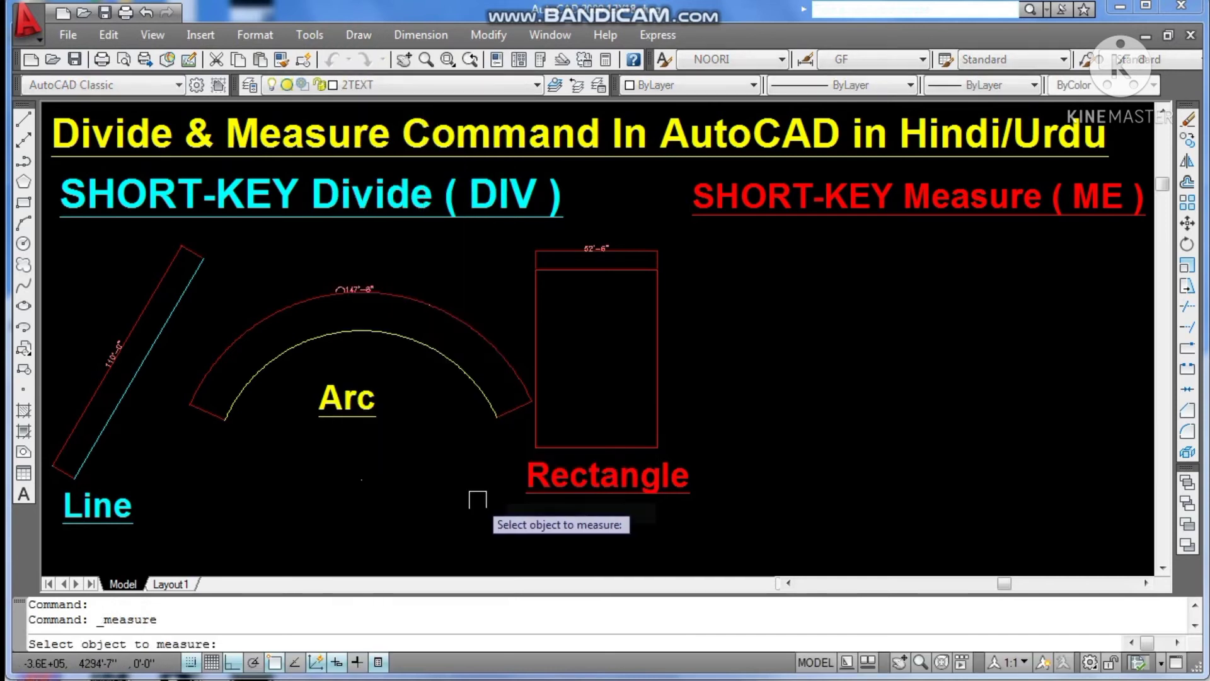
- Measure the cyan line at 55' intervals, placing two point markers
{"action": "left_click", "coordinate": [135, 372]}
{"action": "type", "text": "55'"}
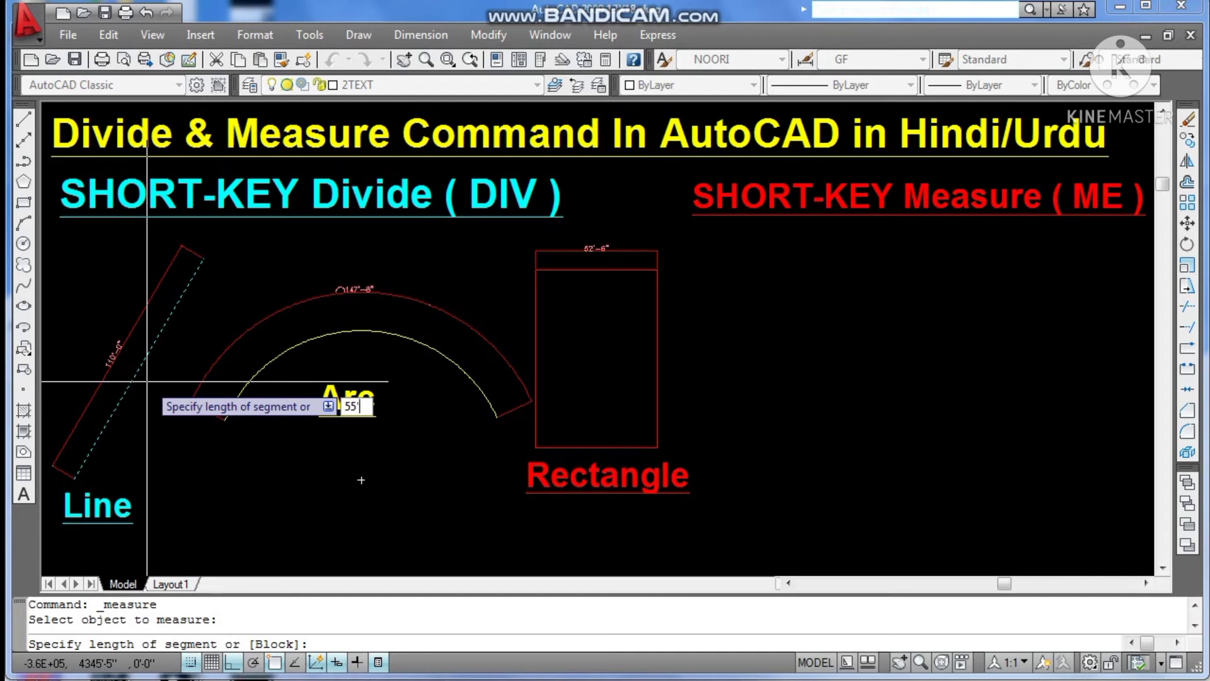
{"action": "key", "text": "Return"}
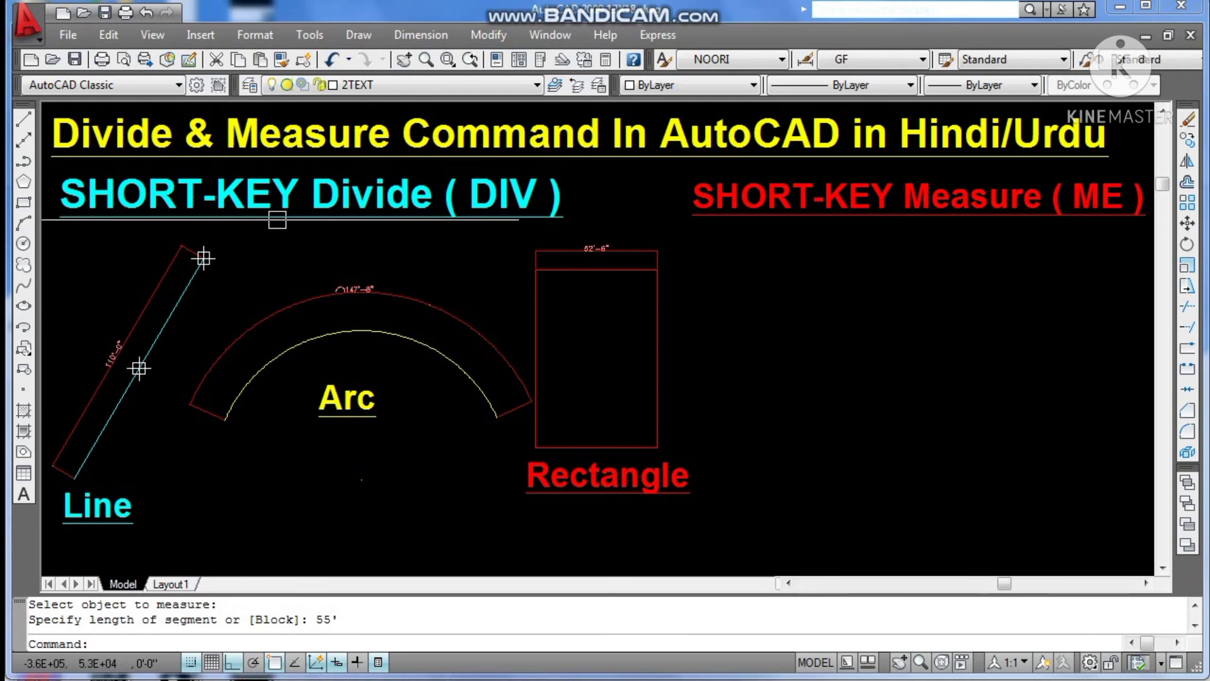
- Add an aligned 55'-0" dimension between the top and middle markers on the cyan line
{"action": "left_click", "coordinate": [429, 42]}
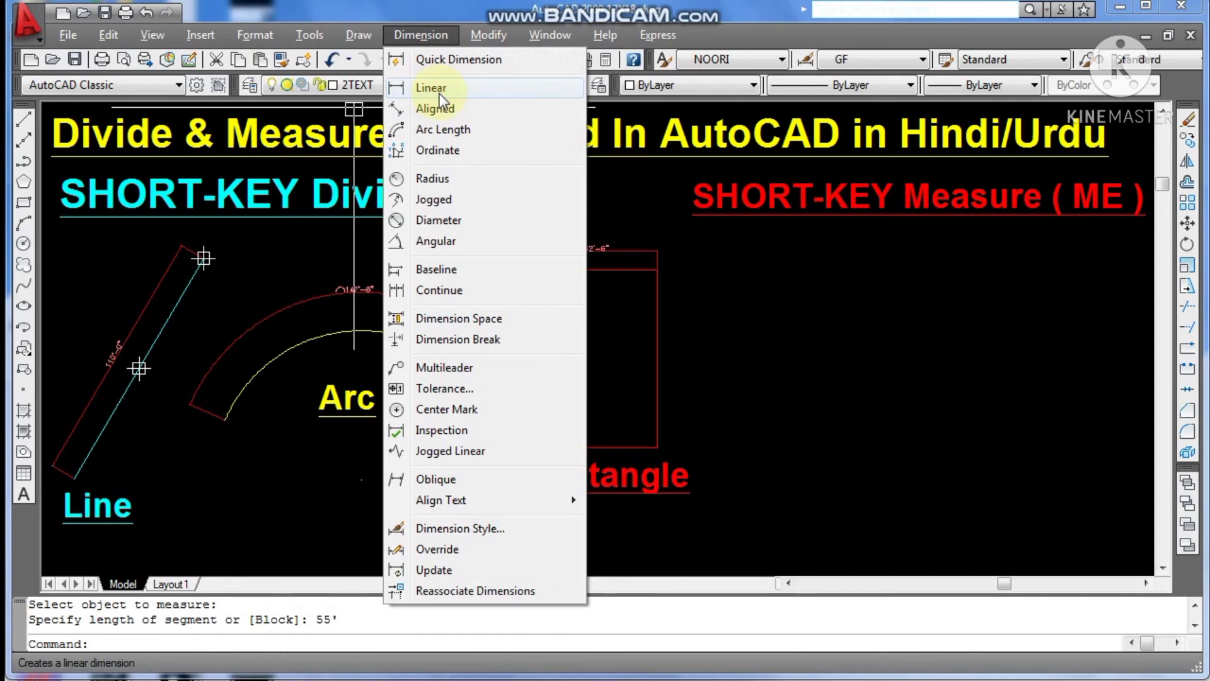
{"action": "left_click", "coordinate": [435, 108]}
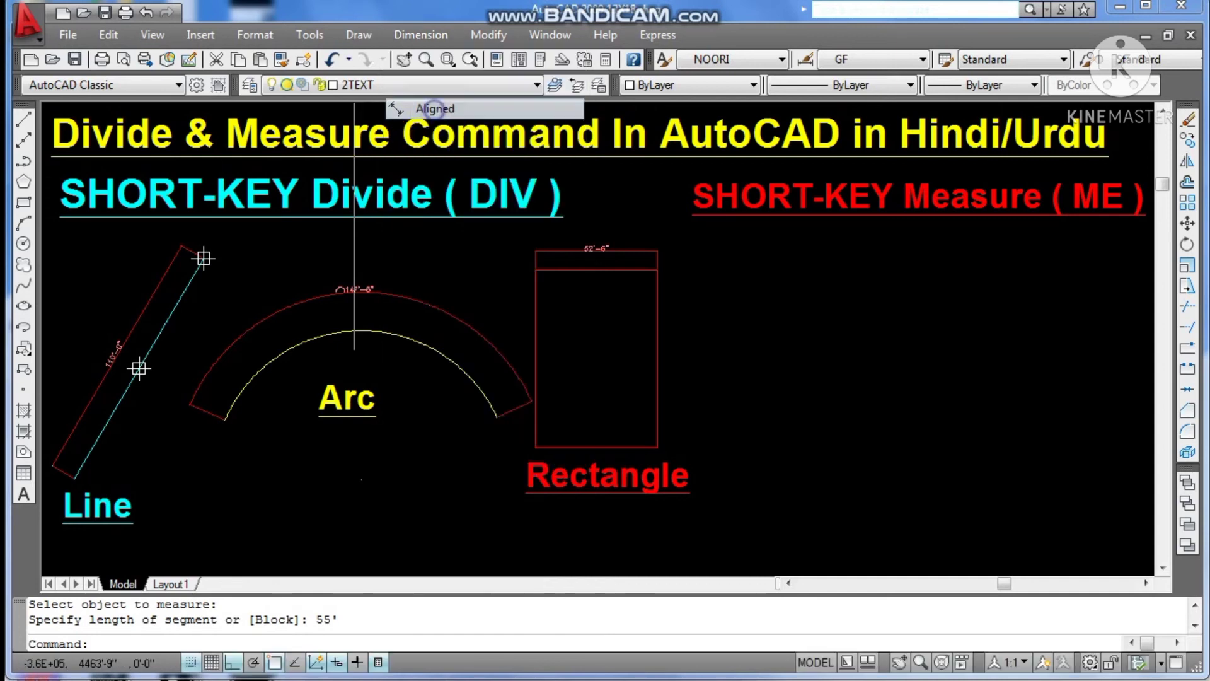
{"action": "left_click", "coordinate": [203, 257]}
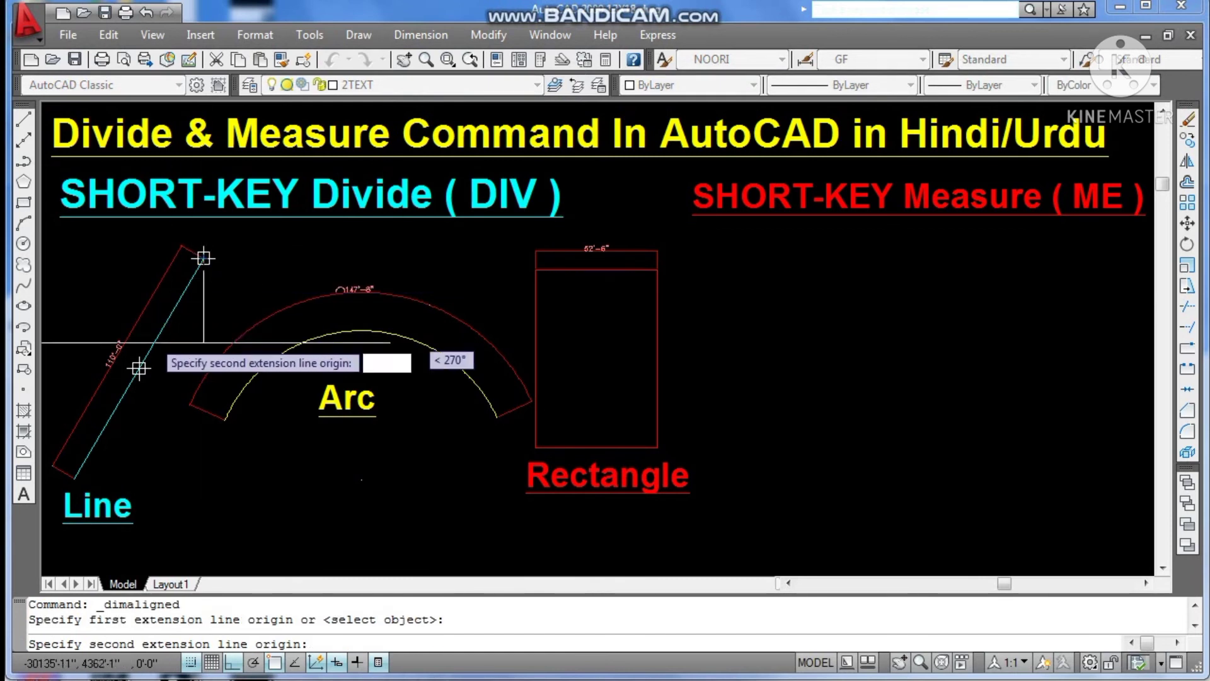
{"action": "left_click", "coordinate": [139, 369]}
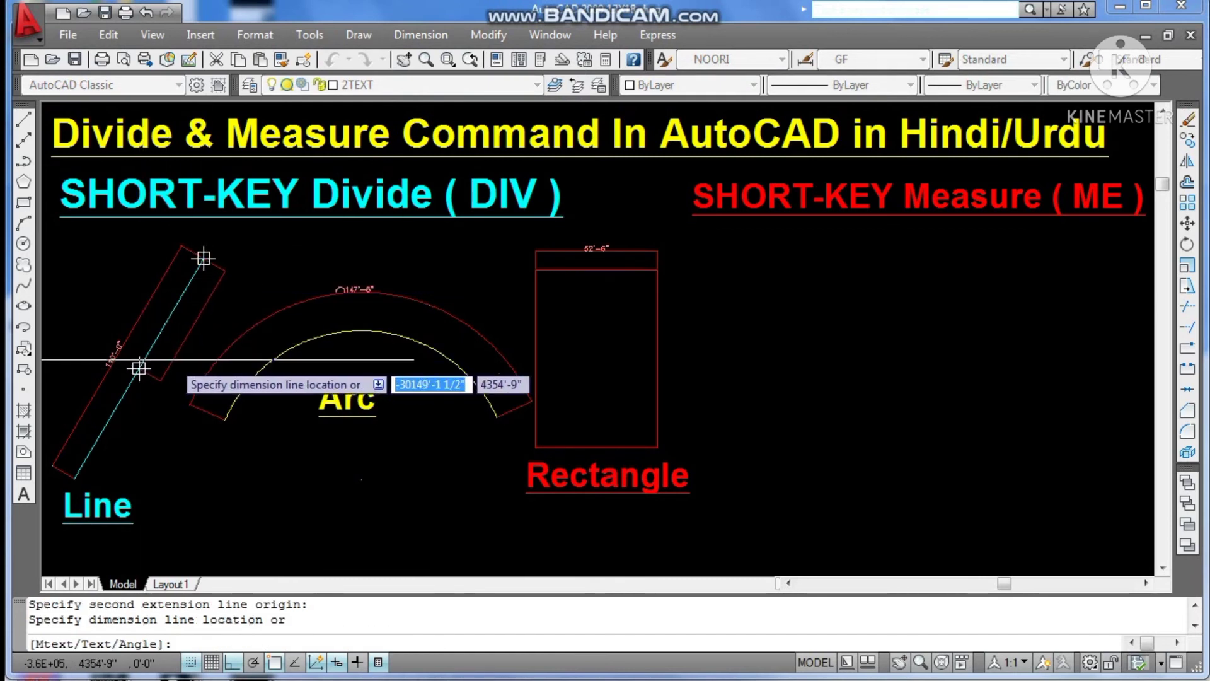
{"action": "left_click", "coordinate": [185, 338]}
- Zoom in to inspect the dimension, then undo the zoom with U
{"action": "scroll", "coordinate": [193, 341], "scroll_direction": "up", "scroll_amount": 2}
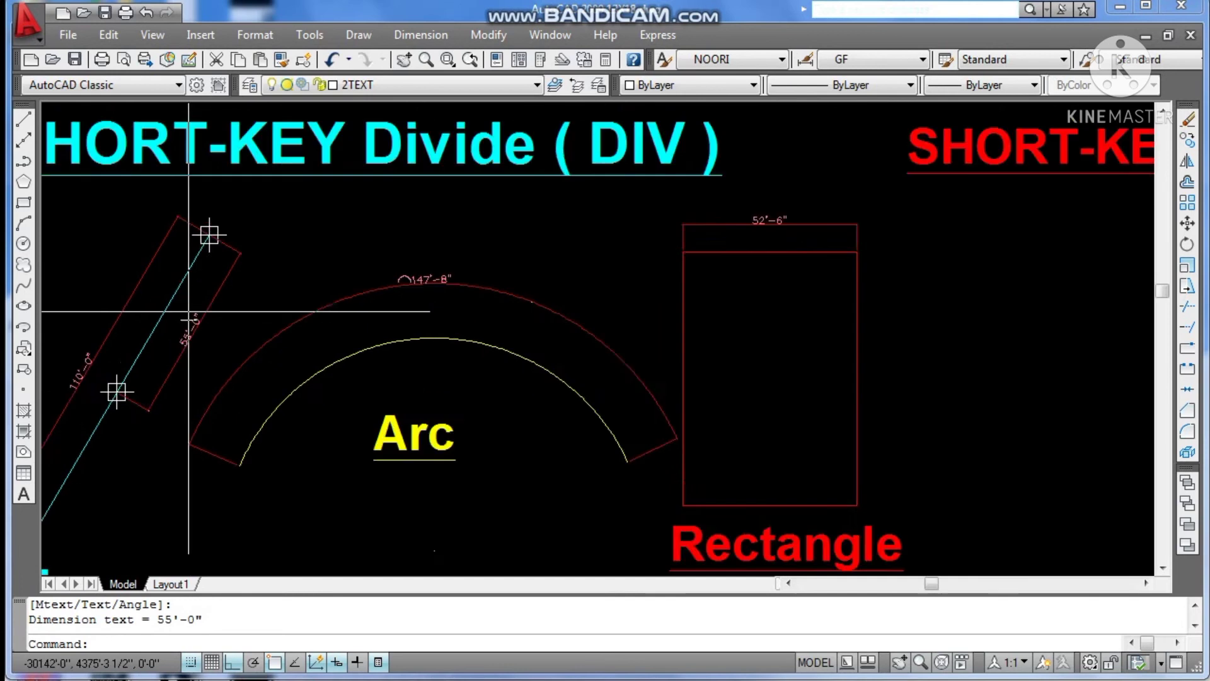
{"action": "scroll", "coordinate": [190, 324], "scroll_direction": "up", "scroll_amount": 3}
{"action": "scroll", "coordinate": [195, 316], "scroll_direction": "up", "scroll_amount": 2}
{"action": "scroll", "coordinate": [173, 440], "scroll_direction": "up", "scroll_amount": 1}
{"action": "scroll", "coordinate": [181, 501], "scroll_direction": "down", "scroll_amount": 2}
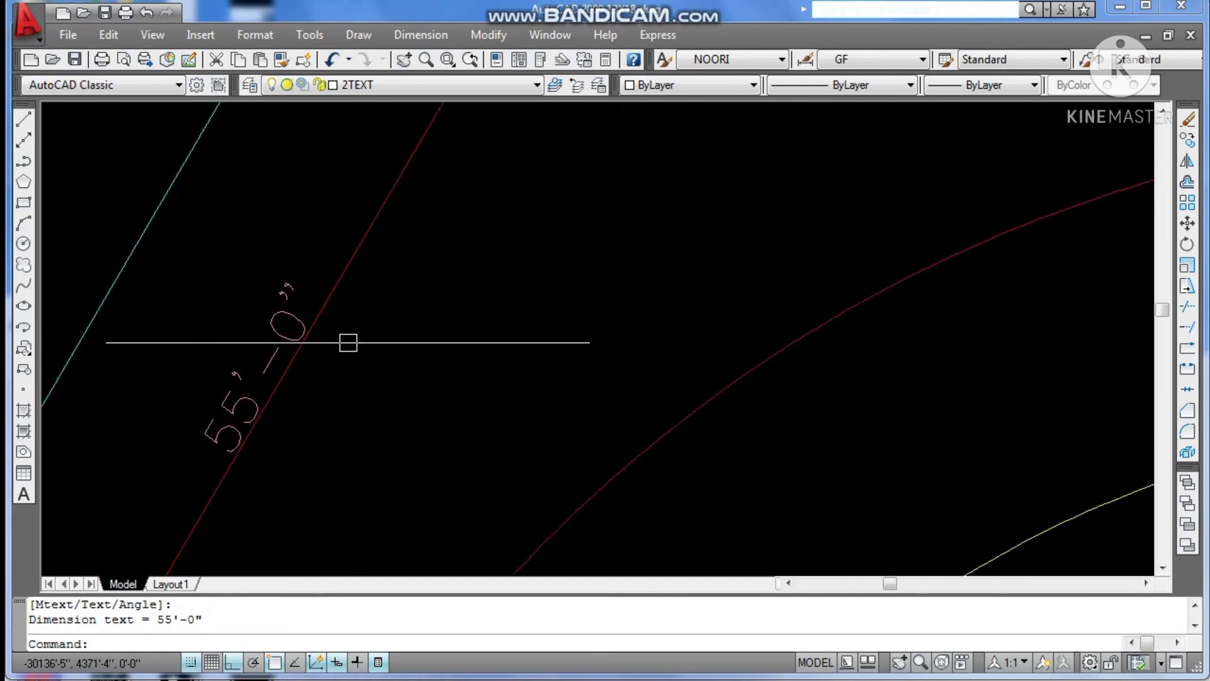
{"action": "scroll", "coordinate": [346, 341], "scroll_direction": "down", "scroll_amount": 4}
{"action": "scroll", "coordinate": [319, 281], "scroll_direction": "up", "scroll_amount": 4}
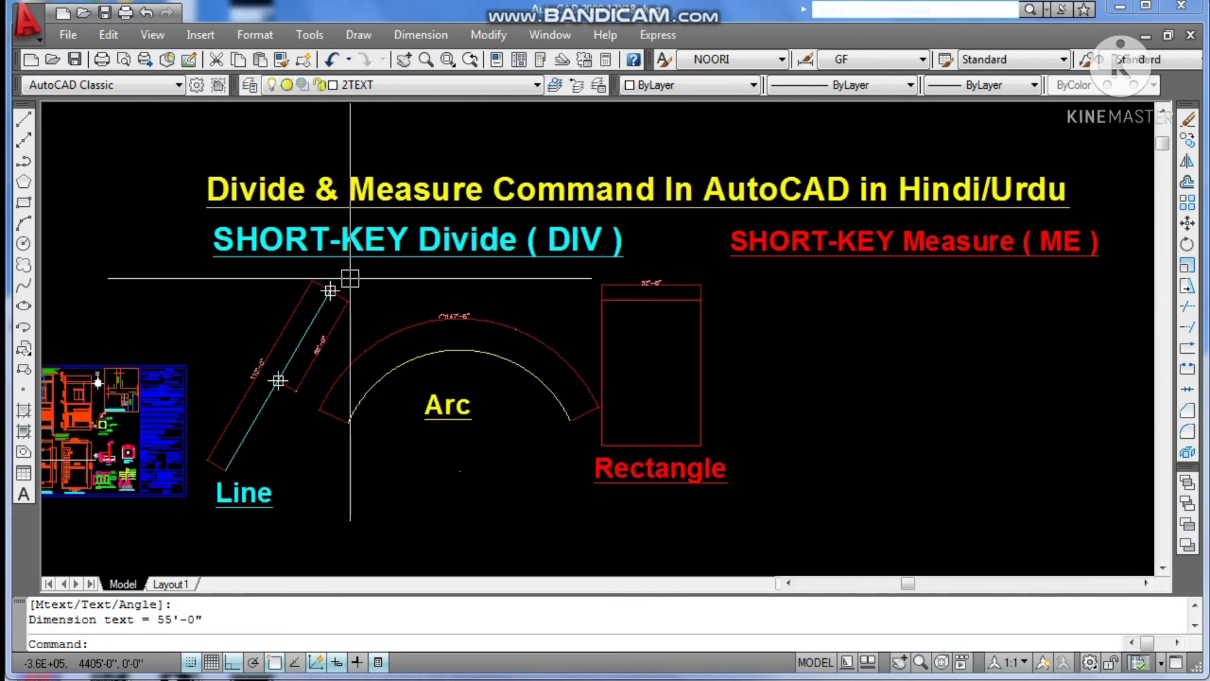
{"action": "key", "text": "Escape"}
{"action": "key", "text": "Escape"}
{"action": "type", "text": "u"}
{"action": "key", "text": "Return"}
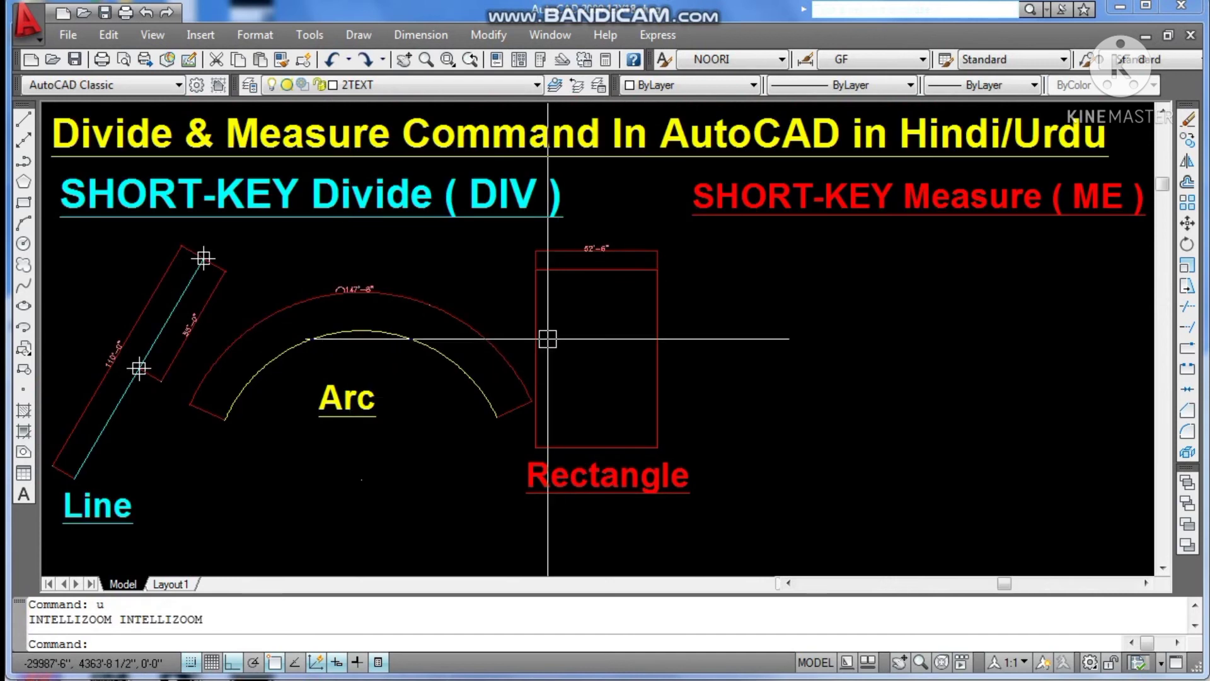
- Divide the rectangle's left edge into 2 segments with DIV, marking its midpoint
{"action": "key", "text": "Escape"}
{"action": "key", "text": "Escape"}
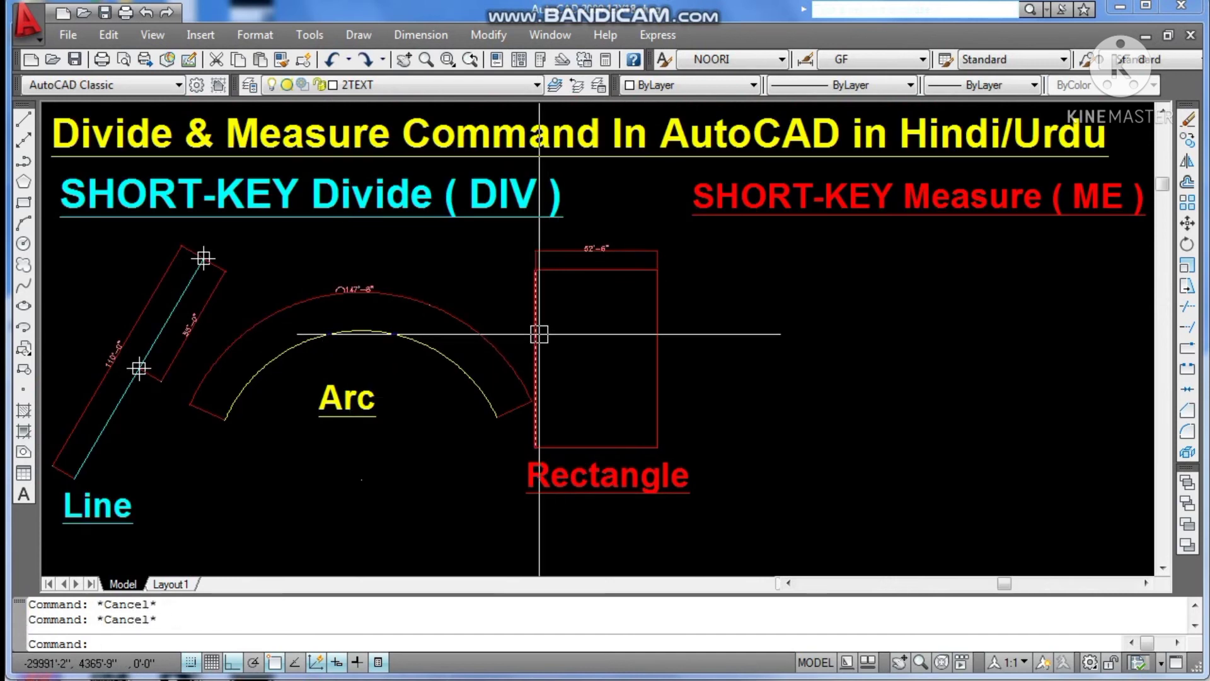
{"action": "type", "text": "div"}
{"action": "key", "text": "Return"}
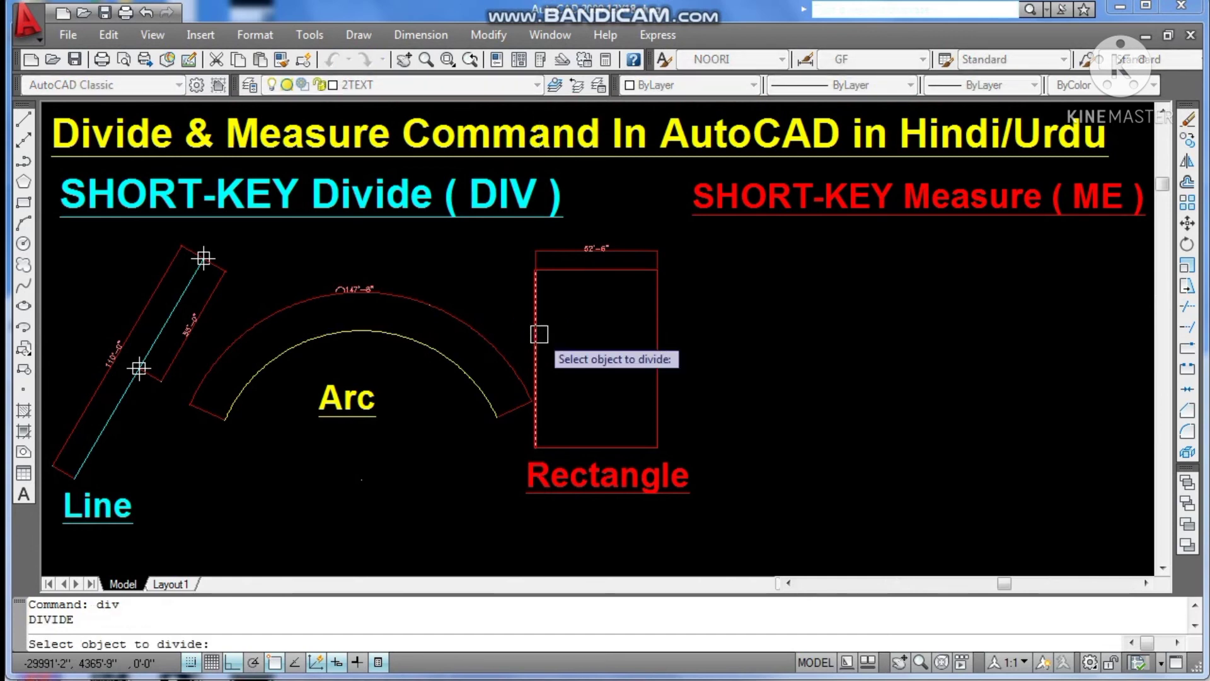
{"action": "left_click", "coordinate": [539, 334]}
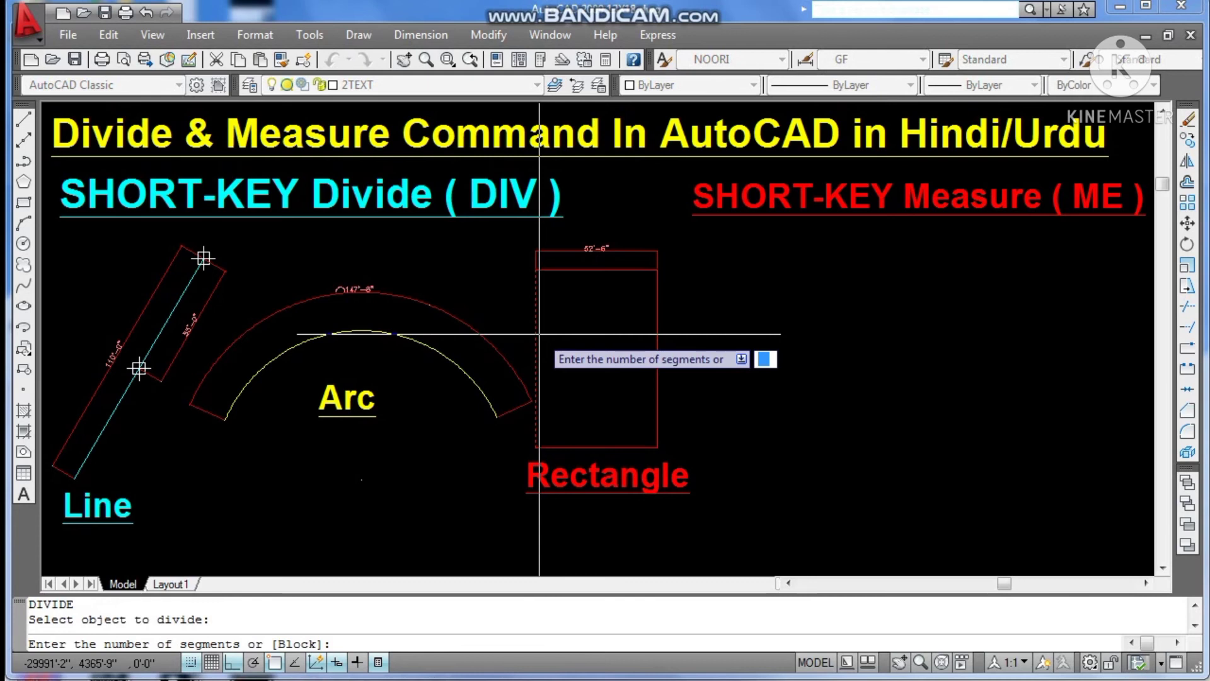
{"action": "type", "text": "2"}
{"action": "key", "text": "Return"}
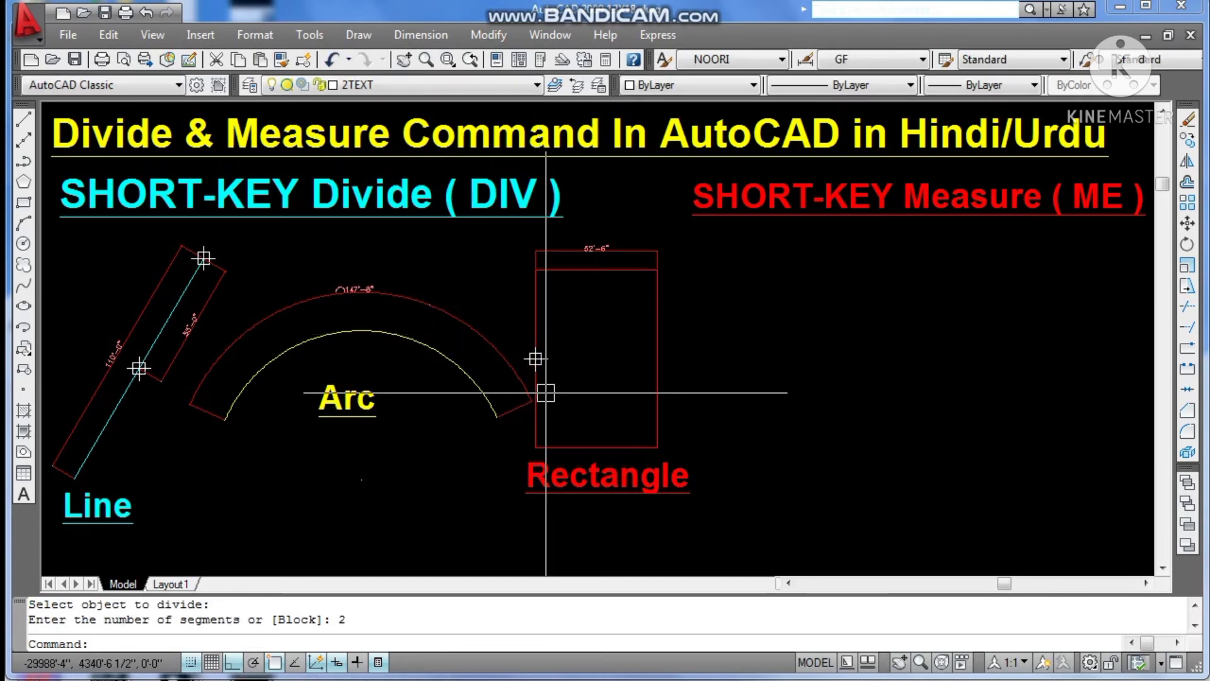
- Split the rectangle's right edge into 2 equal segments with a midpoint marker
{"action": "left_click", "coordinate": [360, 39]}
{"action": "mouse_move", "coordinate": [421, 442]}
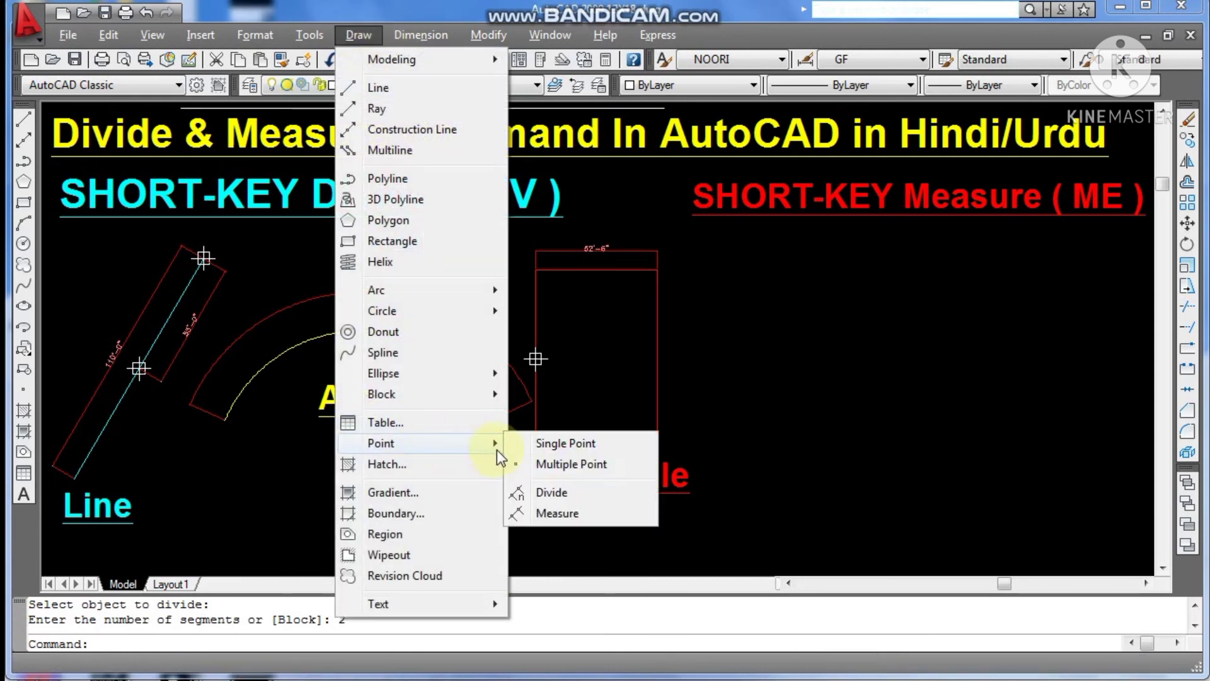
{"action": "left_click", "coordinate": [567, 494]}
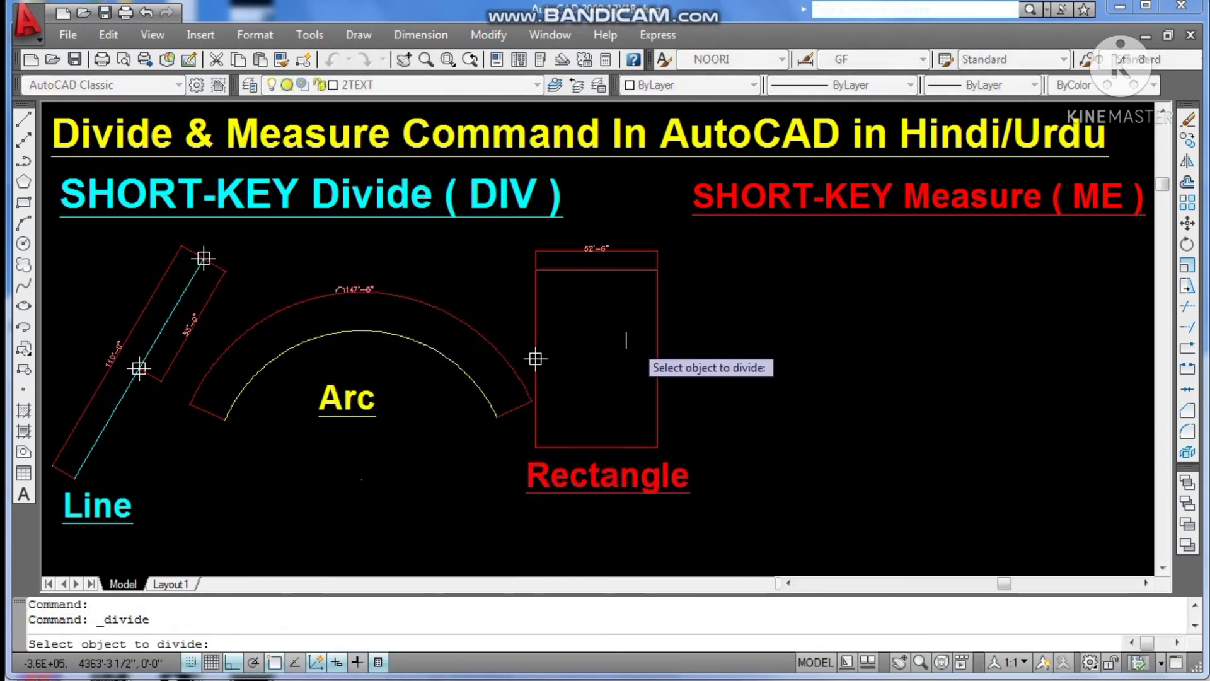
{"action": "left_click", "coordinate": [658, 333]}
{"action": "type", "text": "2"}
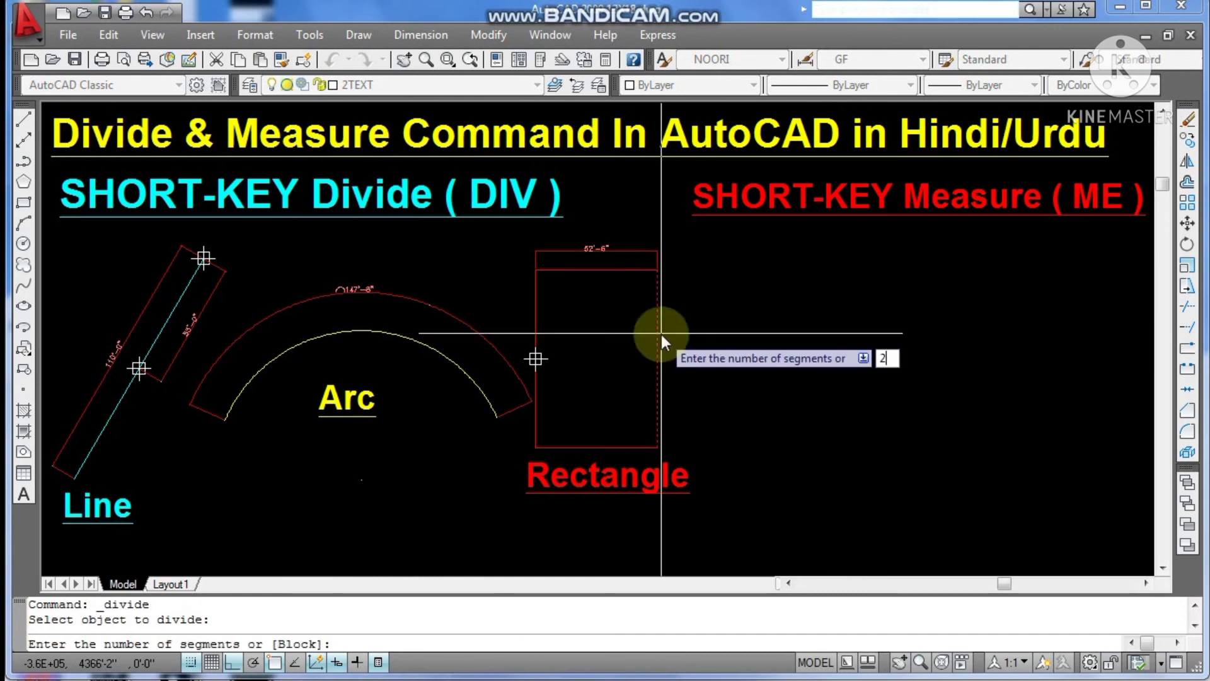
{"action": "key", "text": "Return"}
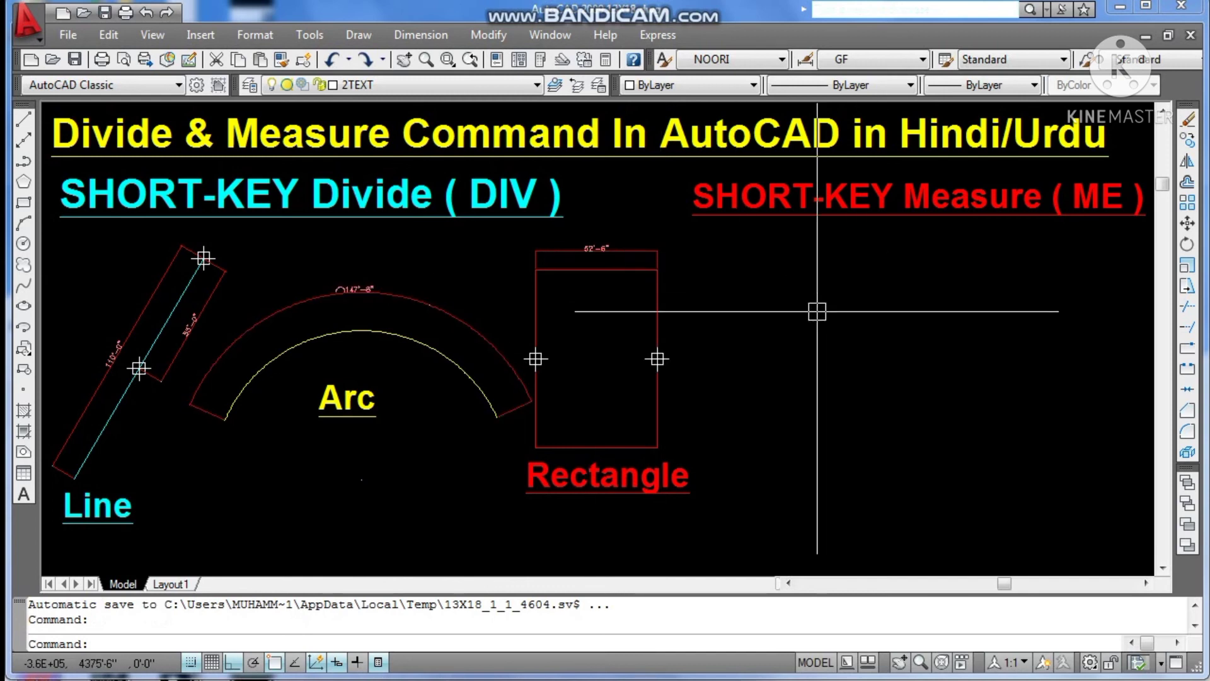
{"action": "key", "text": "Escape"}
{"action": "key", "text": "Escape"}
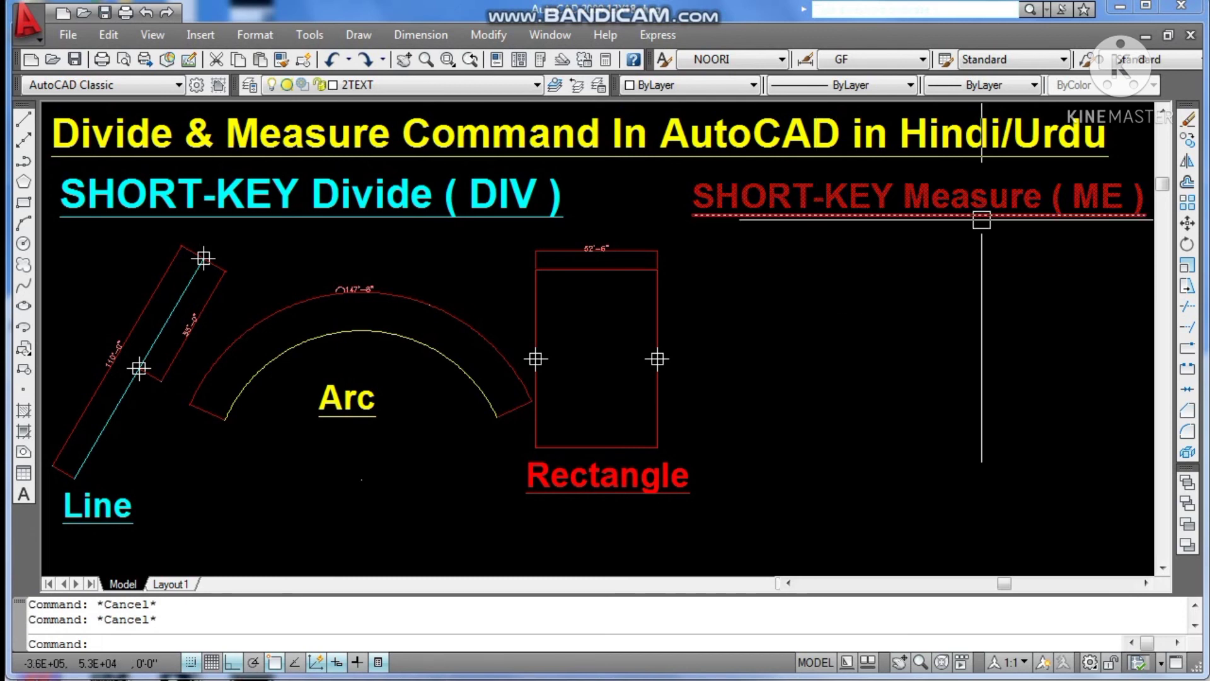
- Measure the rectangle's top edge at 10' intervals, placing five point markers
{"action": "left_click", "coordinate": [359, 35]}
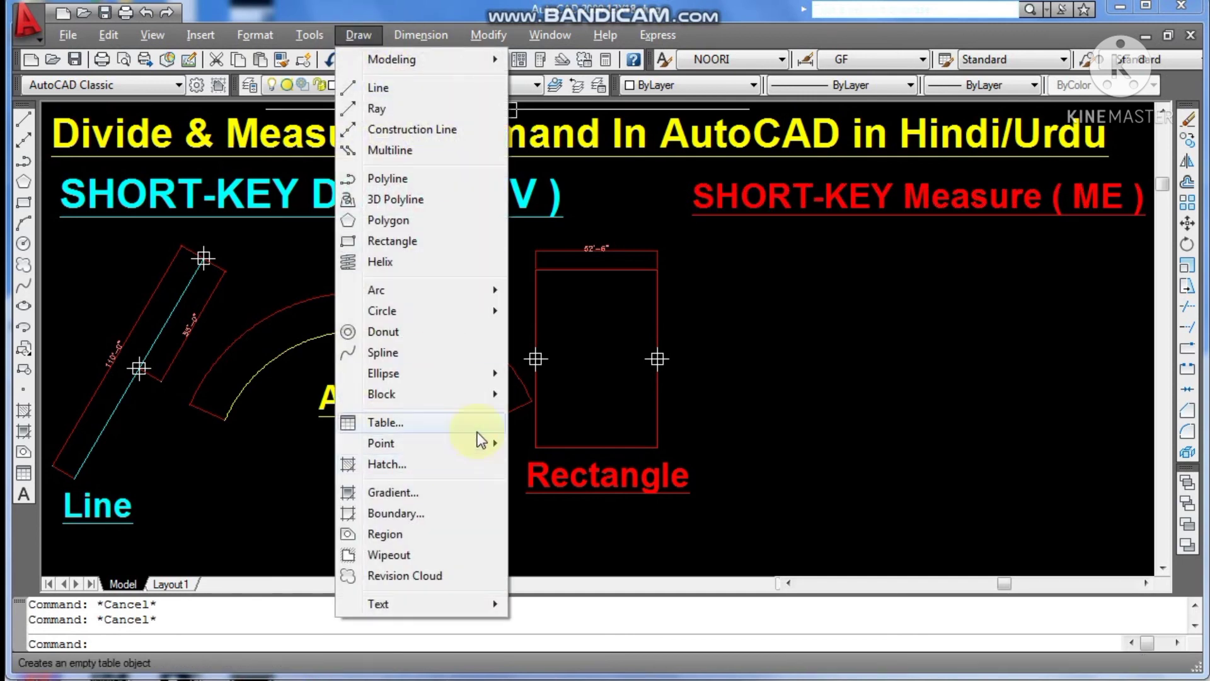
{"action": "mouse_move", "coordinate": [381, 444]}
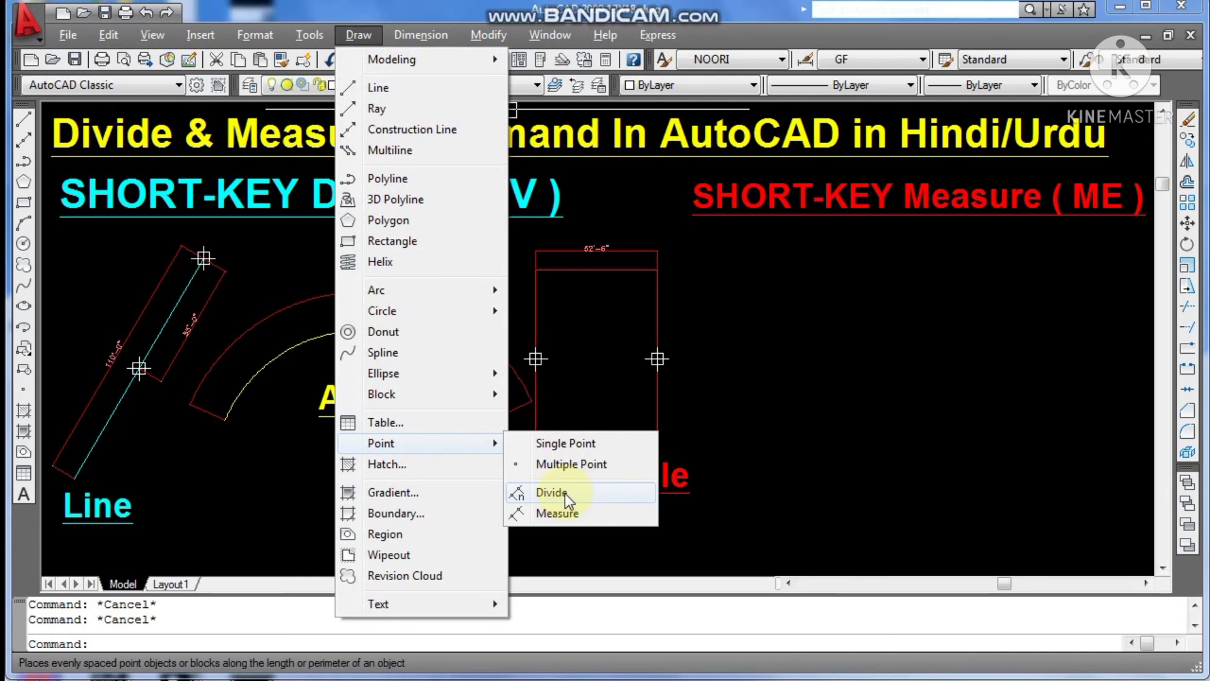
{"action": "left_click", "coordinate": [565, 507]}
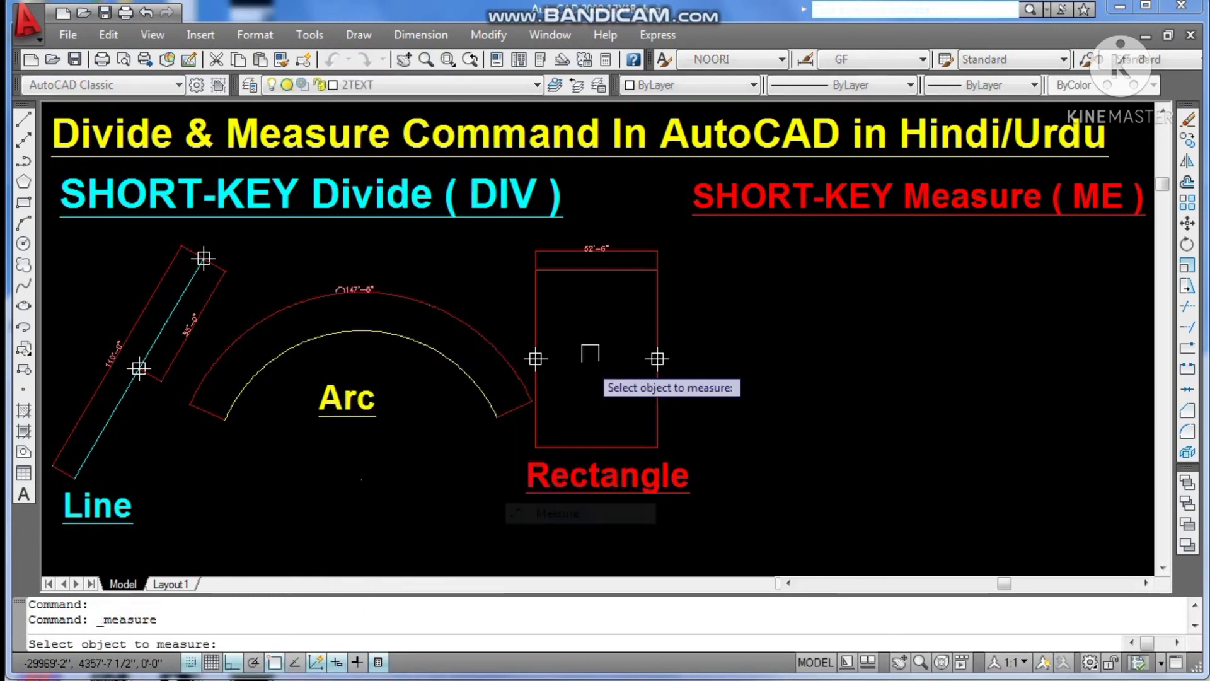
{"action": "left_click", "coordinate": [595, 266]}
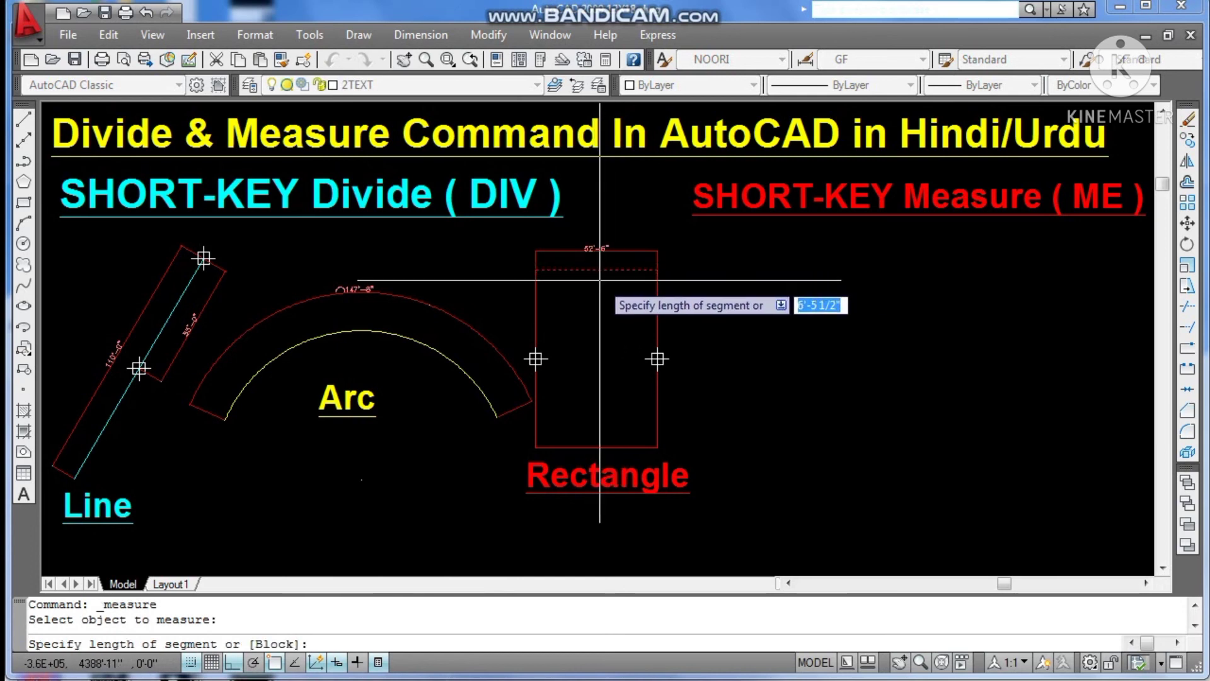
{"action": "type", "text": "10"}
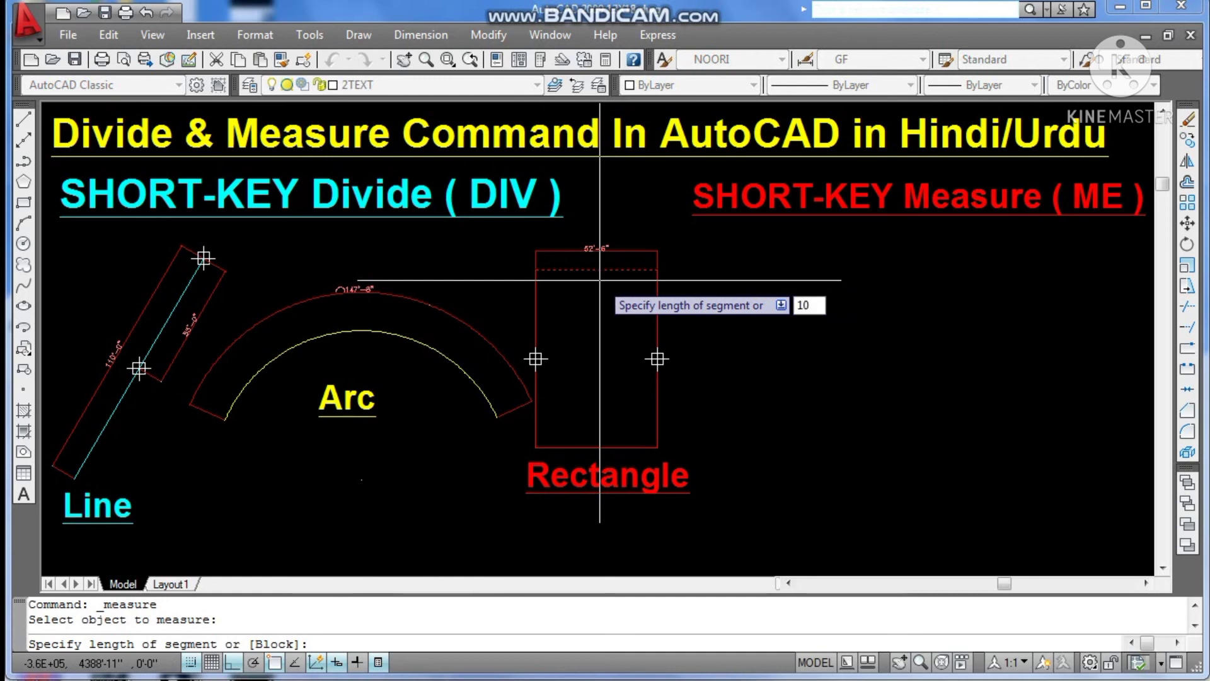
{"action": "type", "text": "'"}
{"action": "key", "text": "Return"}
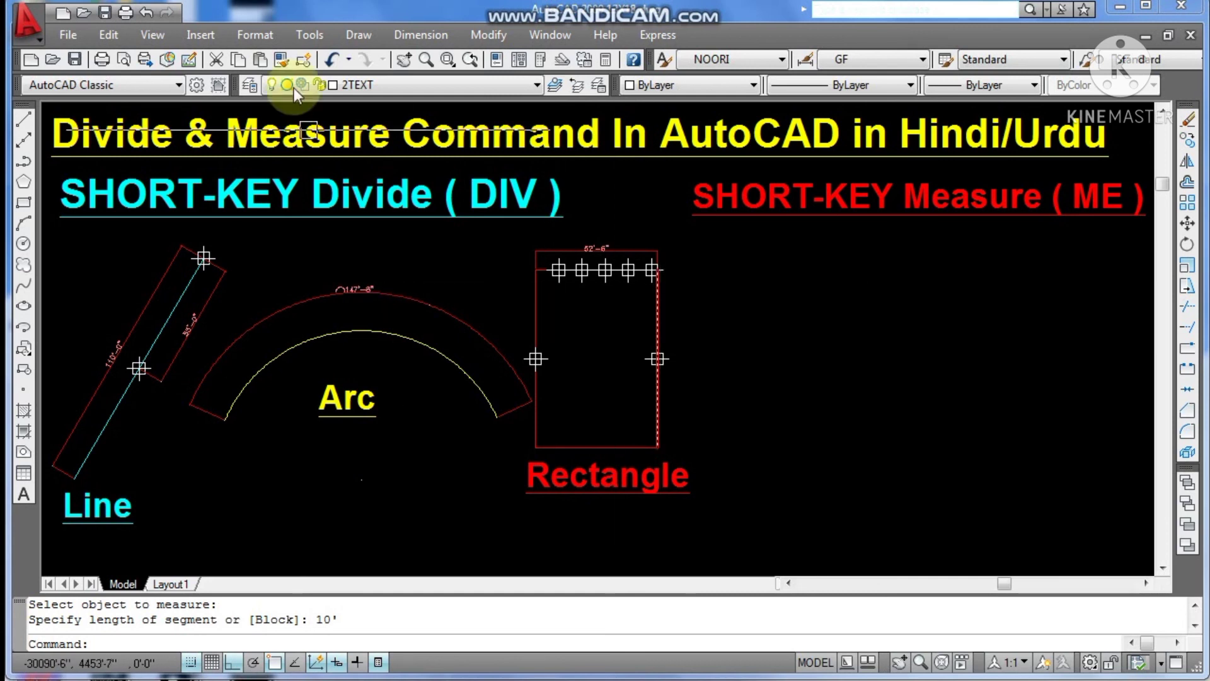
- Add a 10'-0" linear dimension between two adjacent top-edge markers
{"action": "left_click", "coordinate": [411, 33]}
{"action": "left_click", "coordinate": [441, 88]}
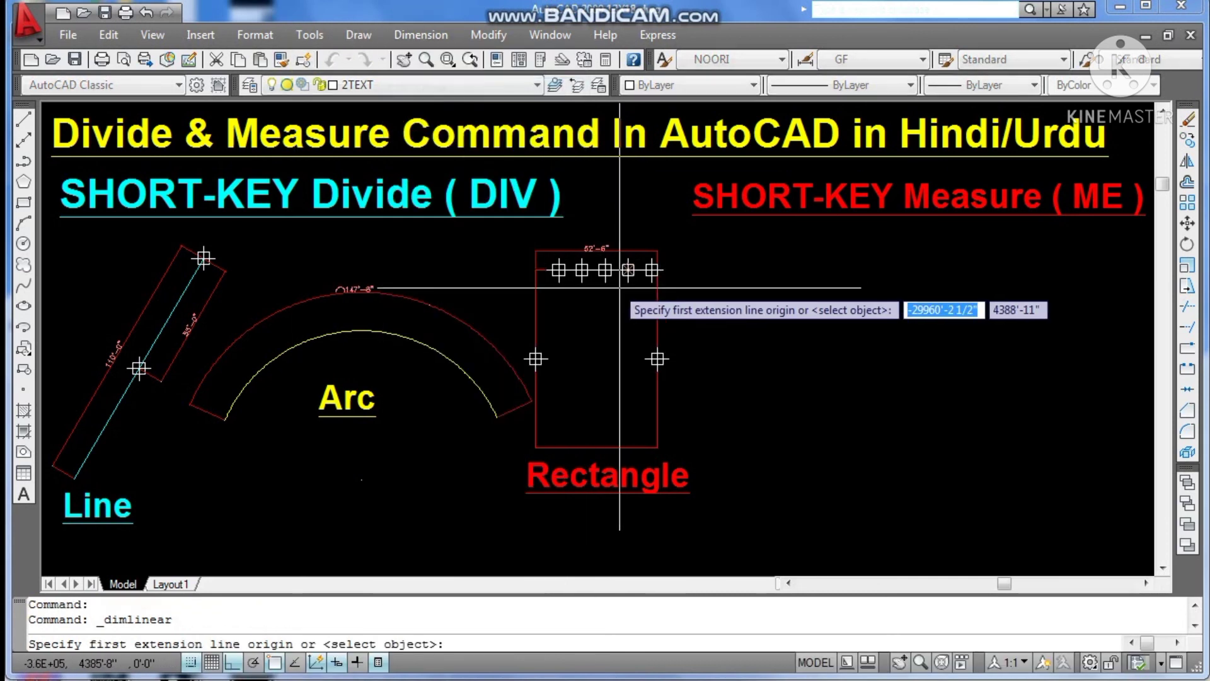
{"action": "left_click", "coordinate": [628, 270]}
{"action": "left_click", "coordinate": [653, 270]}
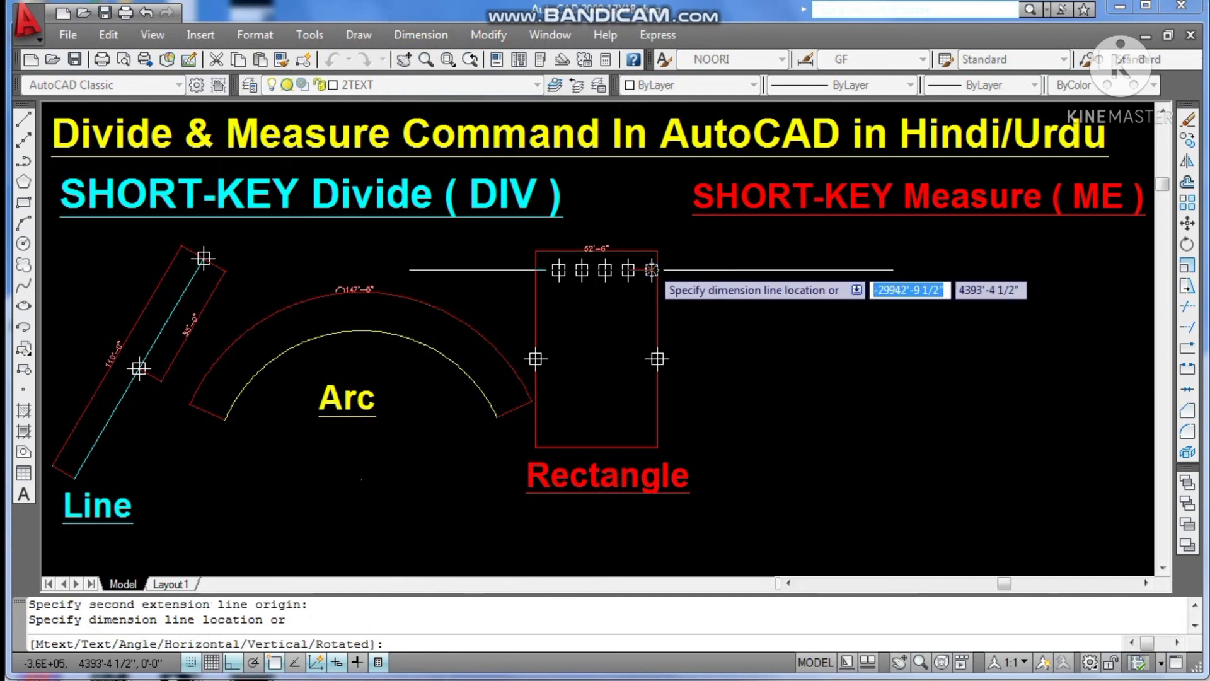
{"action": "left_click", "coordinate": [643, 289]}
{"action": "scroll", "coordinate": [643, 290], "scroll_direction": "up", "scroll_amount": 5}
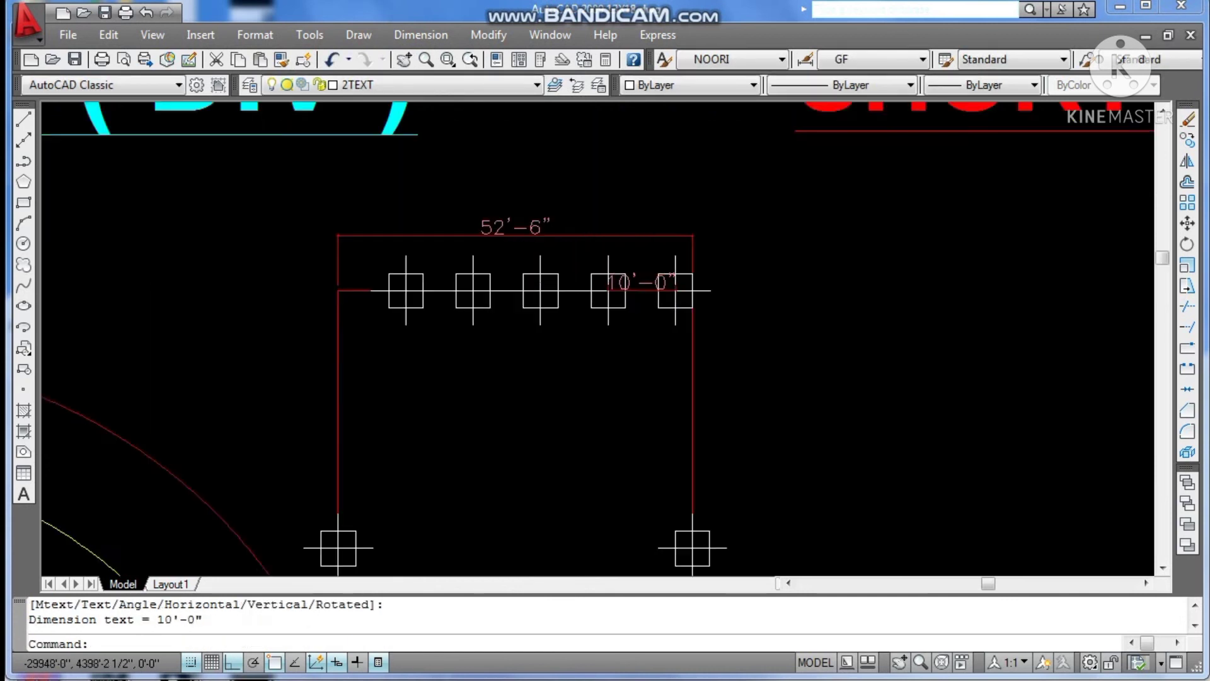
{"action": "scroll", "coordinate": [643, 303], "scroll_direction": "up", "scroll_amount": 3}
{"action": "scroll", "coordinate": [644, 313], "scroll_direction": "up", "scroll_amount": 1}
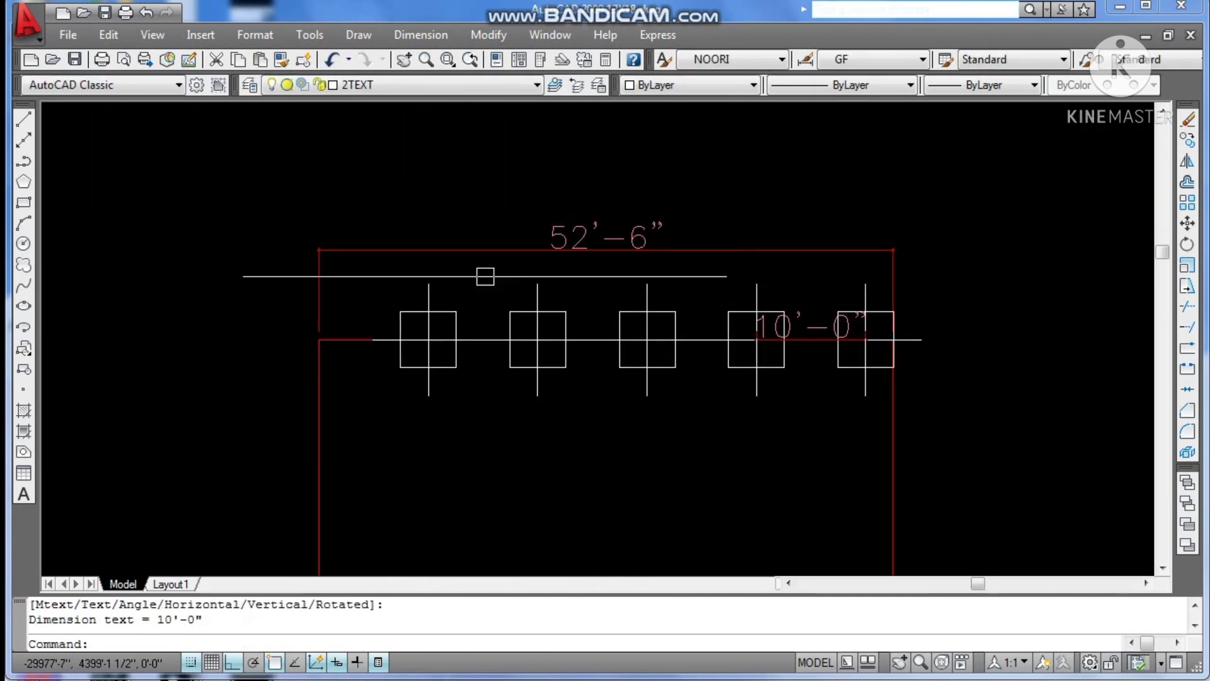
- Try an aligned dimension reading 10'-1", then undo it and the zoom
{"action": "left_click", "coordinate": [437, 43]}
{"action": "left_click", "coordinate": [441, 102]}
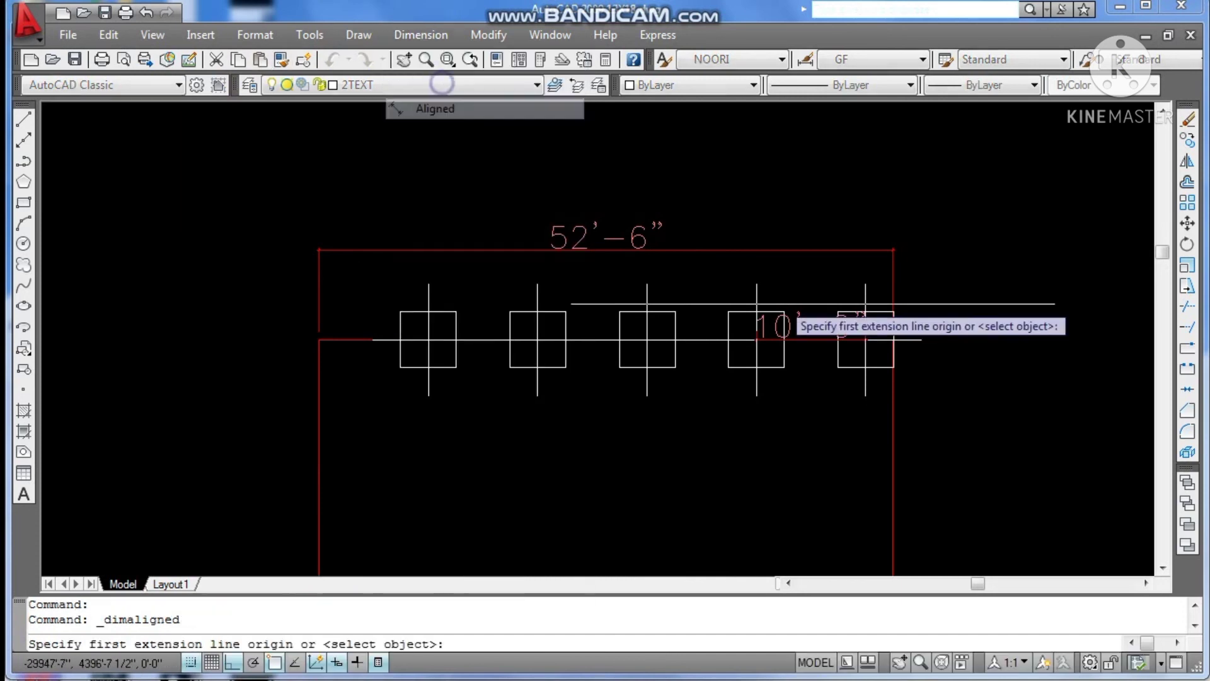
{"action": "left_click", "coordinate": [757, 339]}
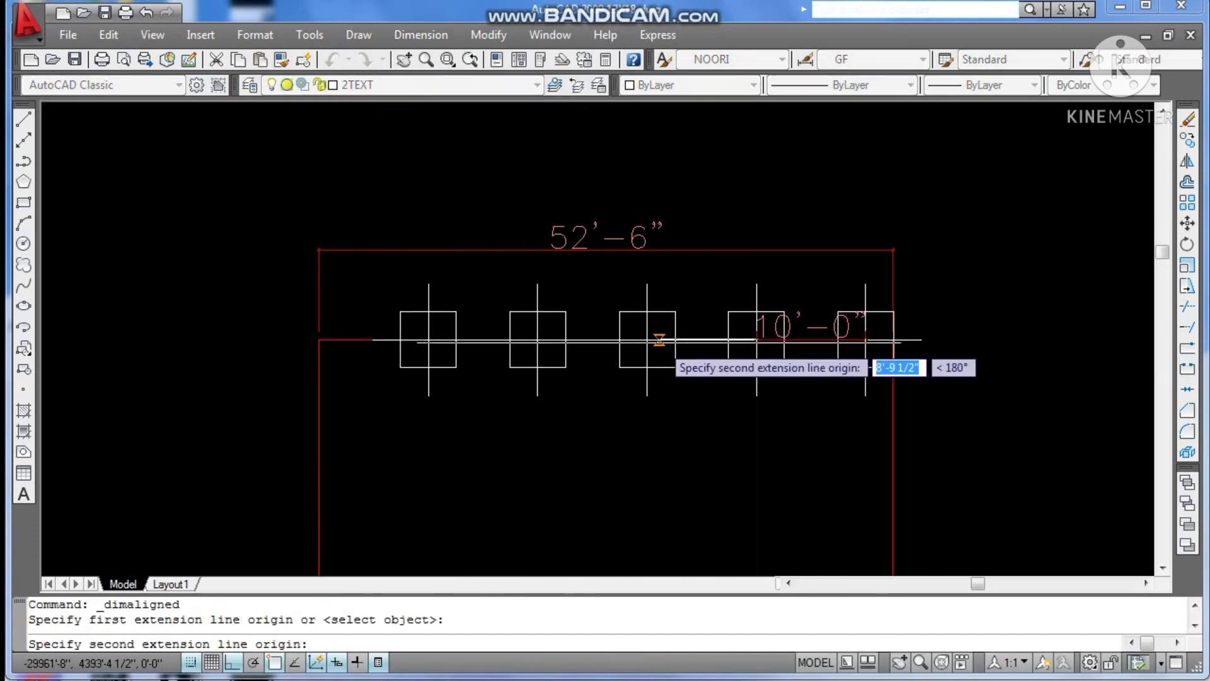
{"action": "left_click", "coordinate": [646, 339]}
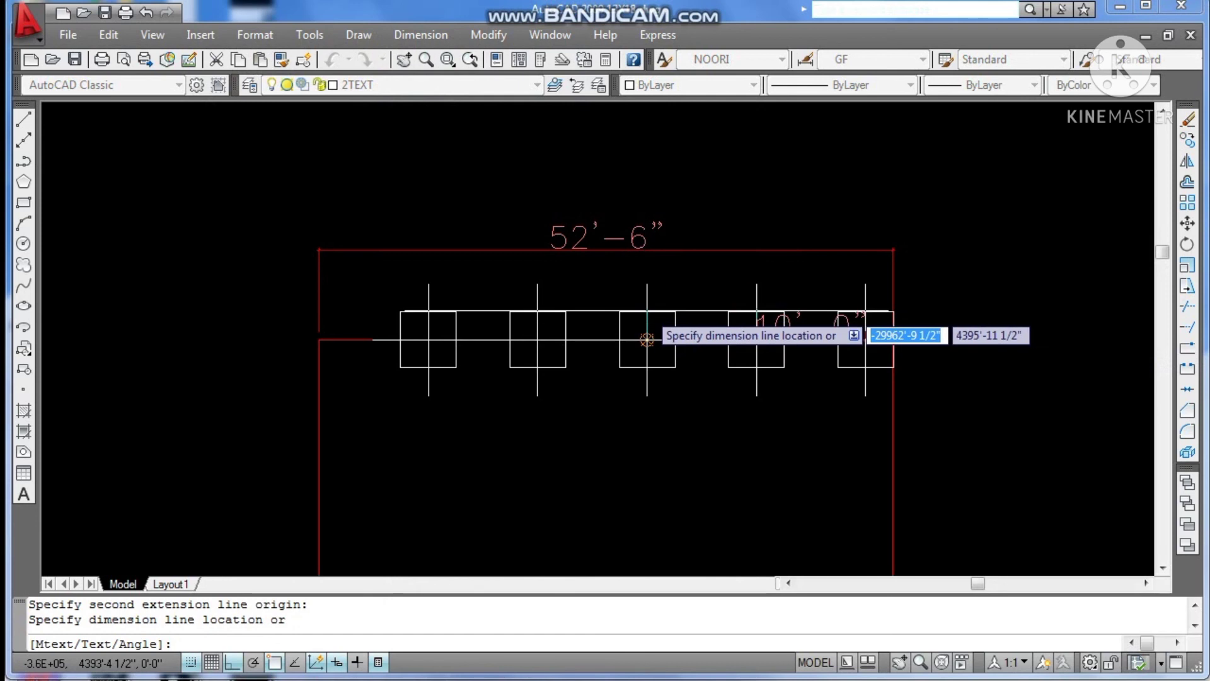
{"action": "left_click", "coordinate": [647, 340]}
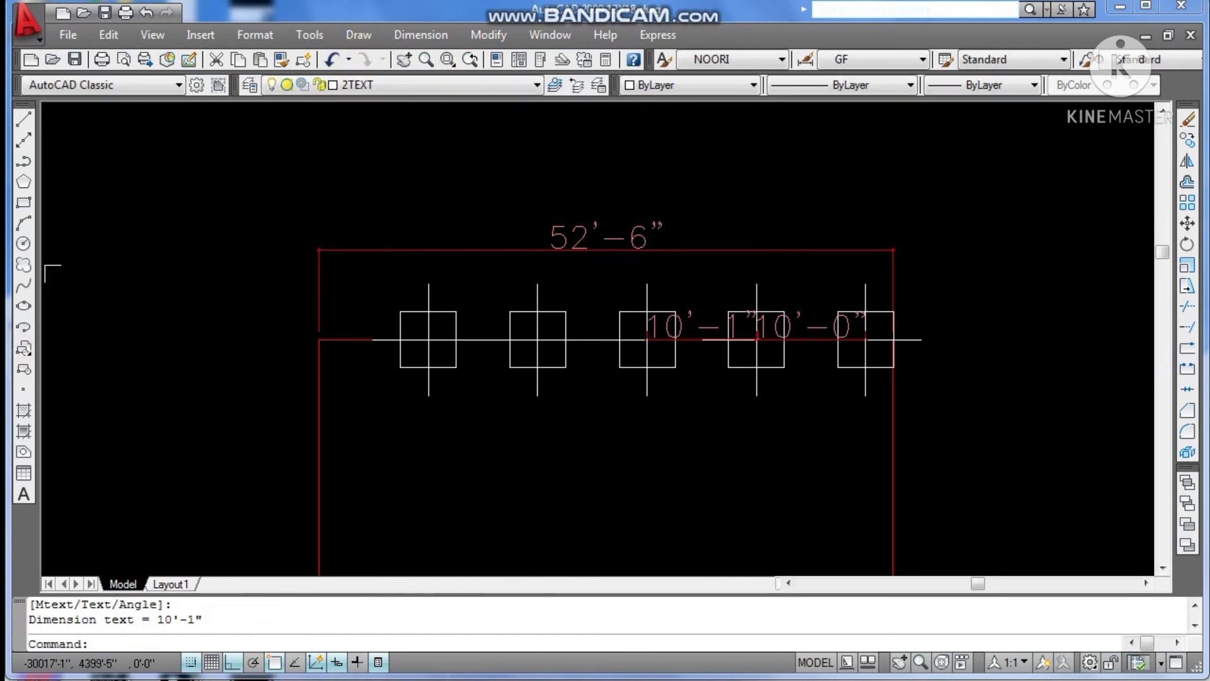
{"action": "scroll", "coordinate": [705, 262], "scroll_direction": "down", "scroll_amount": 4}
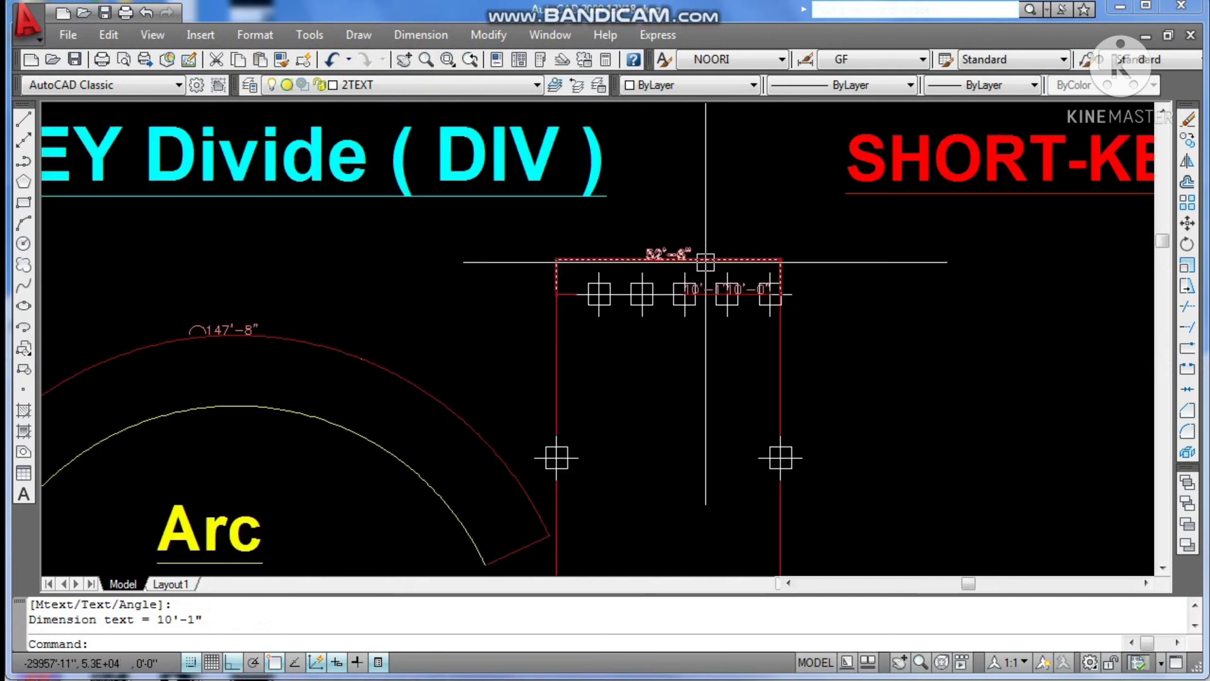
{"action": "key", "text": "Escape"}
{"action": "key", "text": "Escape"}
{"action": "type", "text": "u"}
{"action": "key", "text": "Return"}
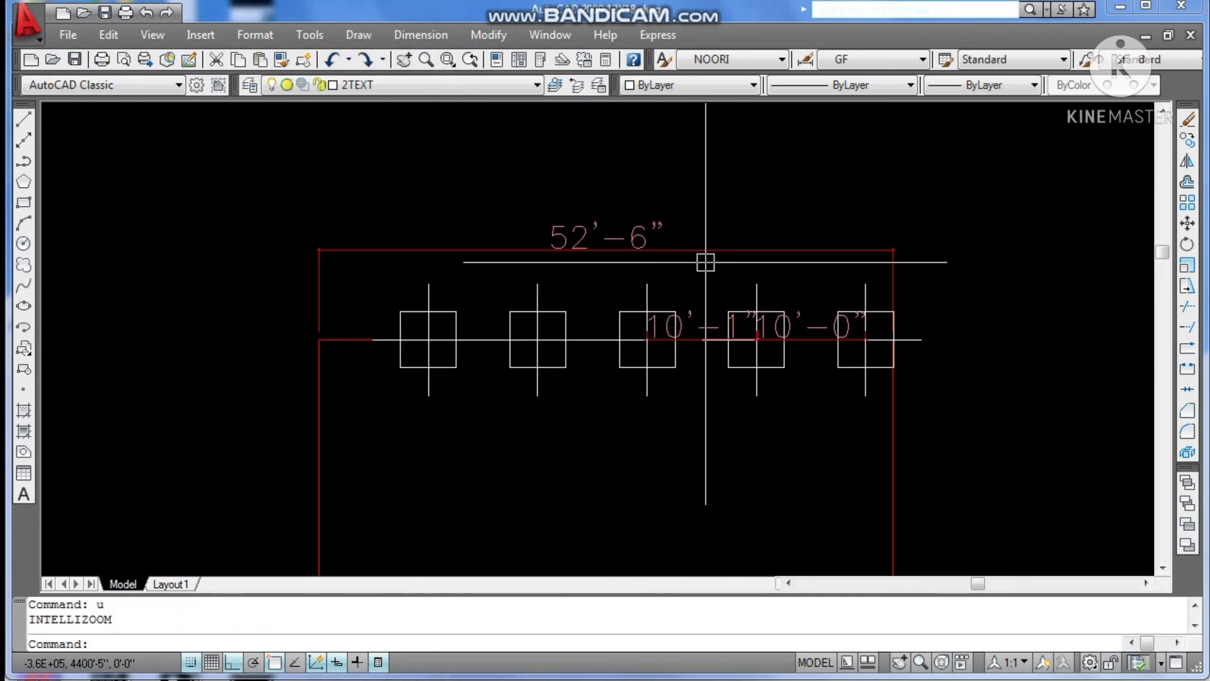
{"action": "key", "text": "Return"}
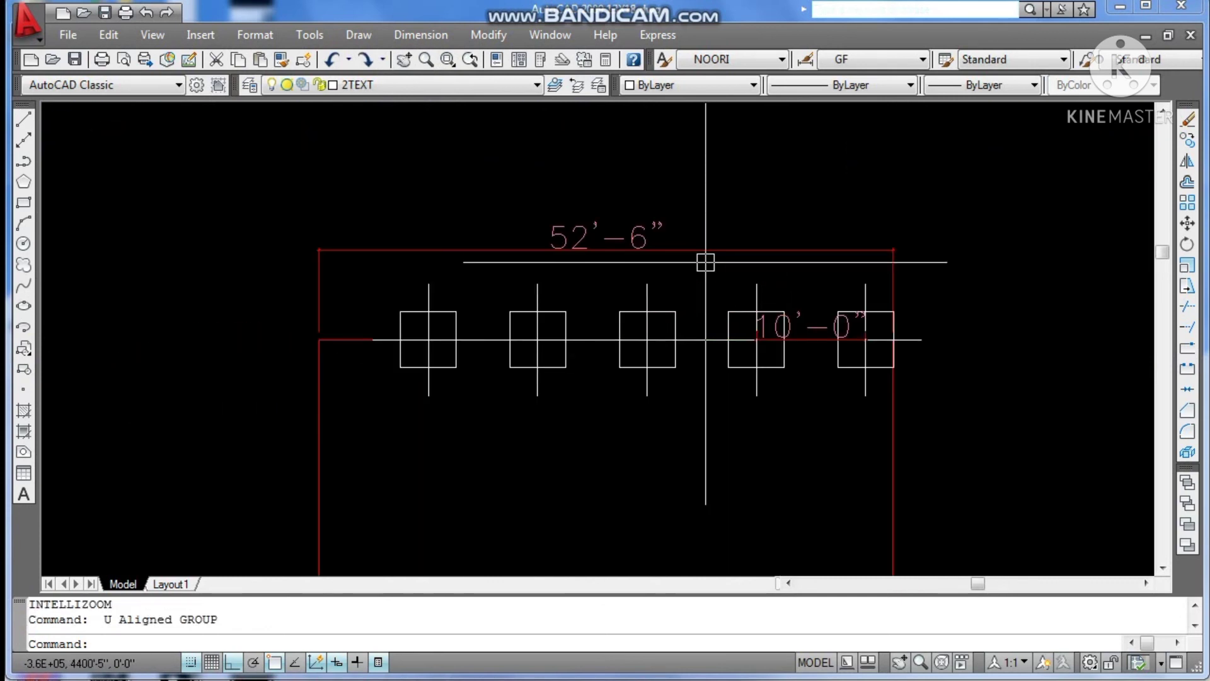
{"action": "key", "text": "Return"}
- Measure the rectangle's bottom edge at 10' intervals with the ME command
{"action": "key", "text": "Escape"}
{"action": "key", "text": "Escape"}
{"action": "type", "text": "m"}
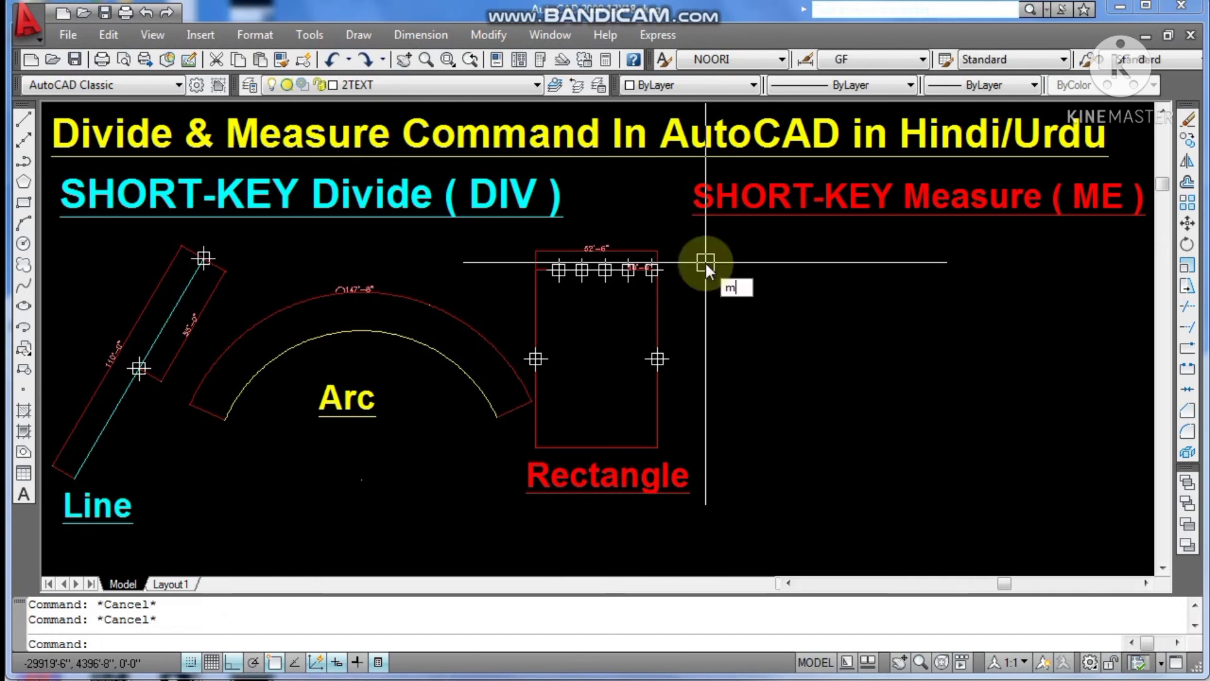
{"action": "type", "text": "e"}
{"action": "key", "text": "Return"}
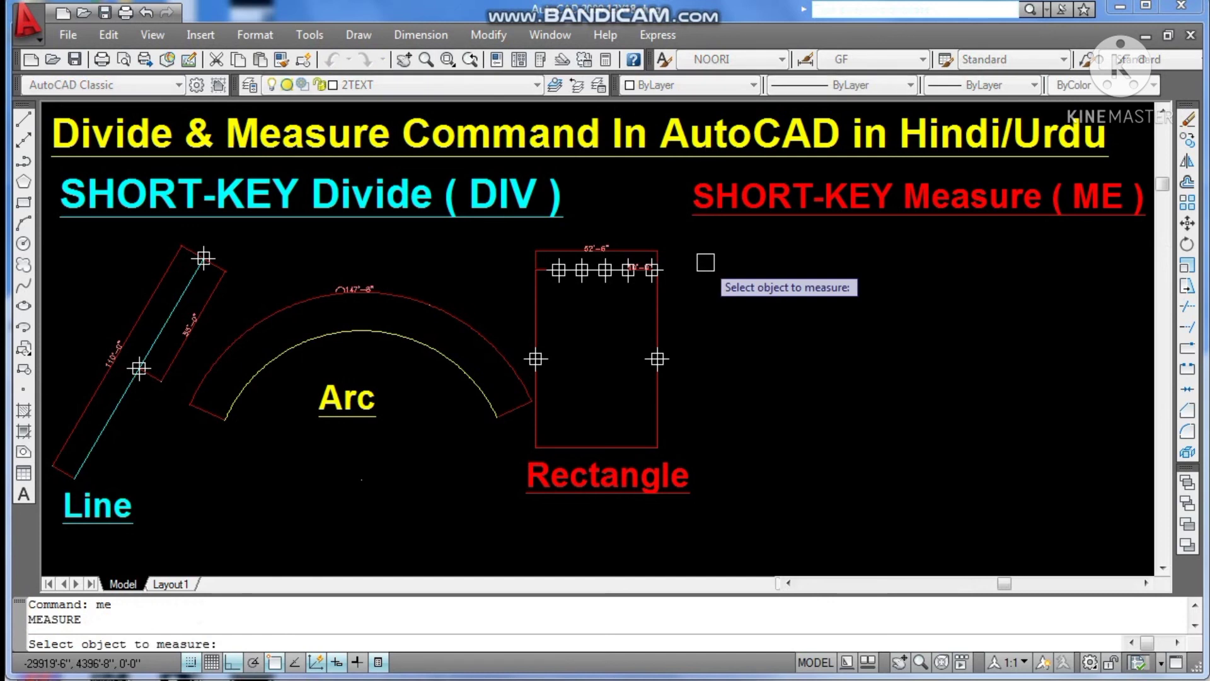
{"action": "left_click", "coordinate": [607, 448]}
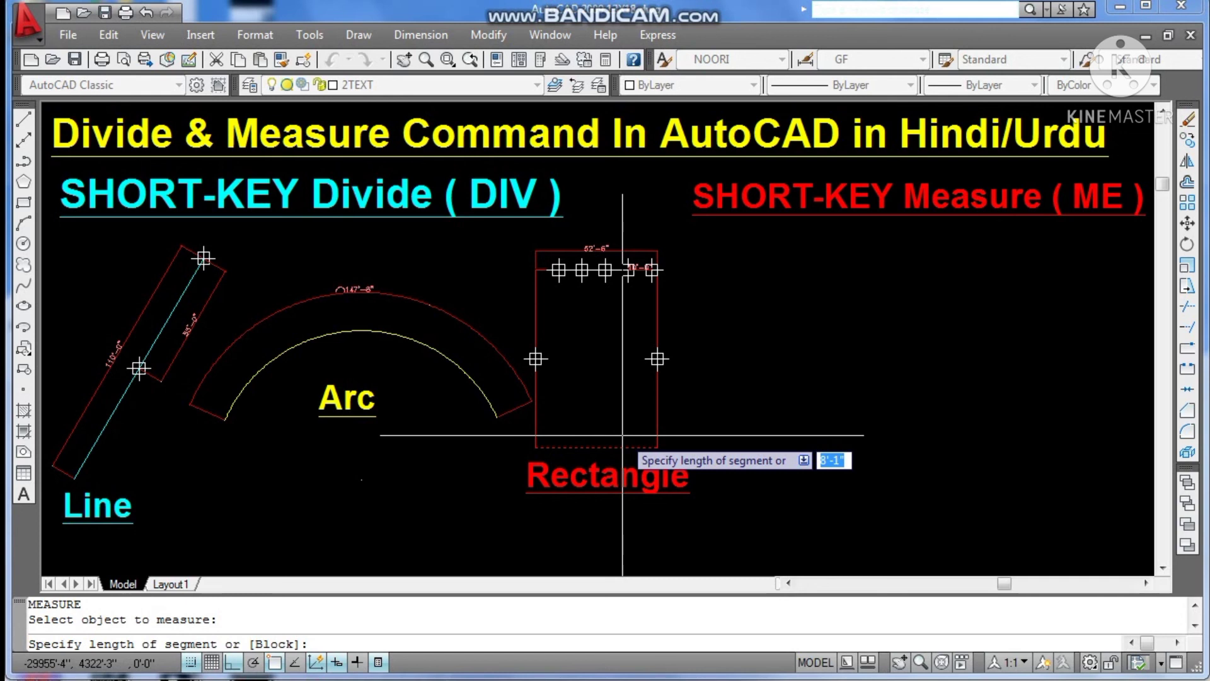
{"action": "type", "text": "10"}
{"action": "key", "text": "Return"}
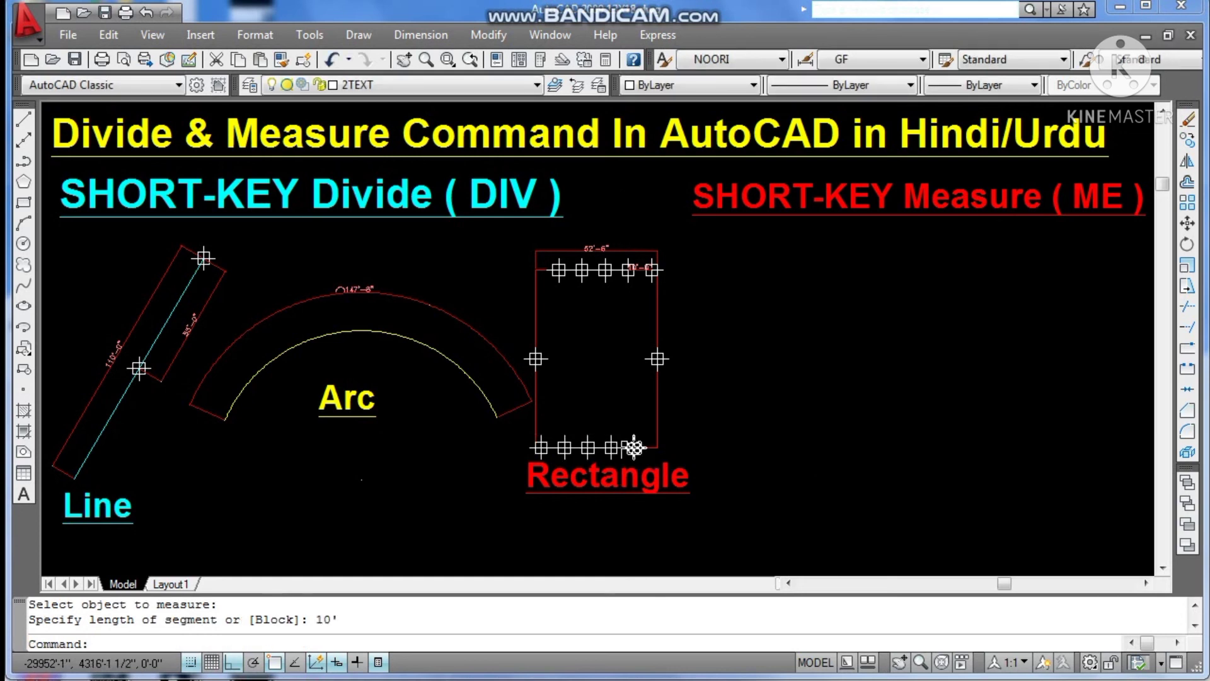